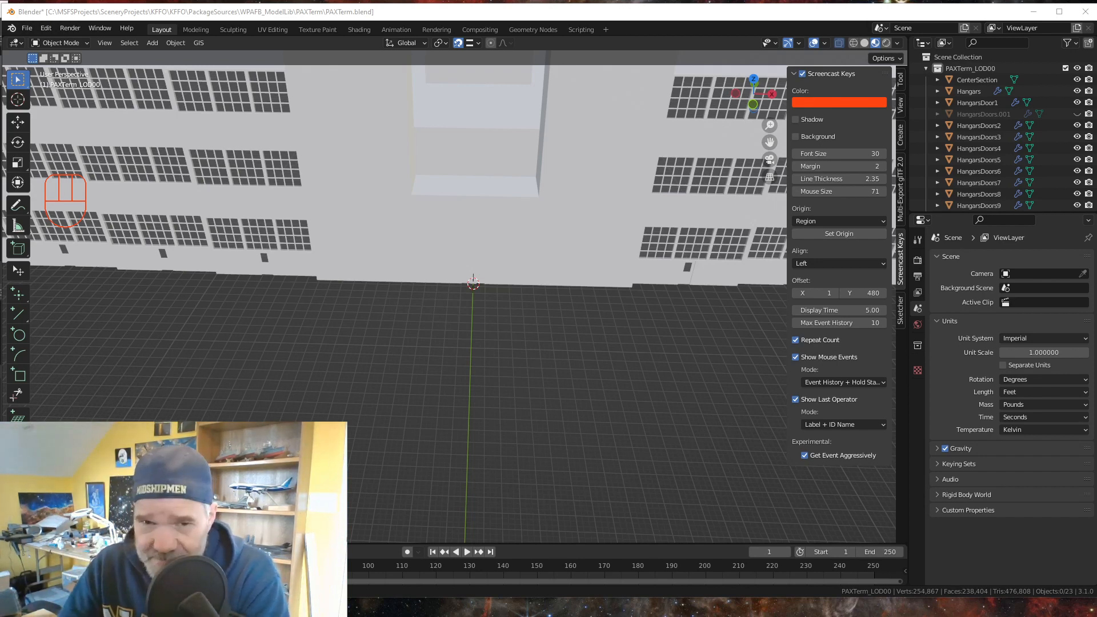
{"action": "scroll", "coordinate": [428, 248], "scroll_direction": "down", "scroll_amount": 4}
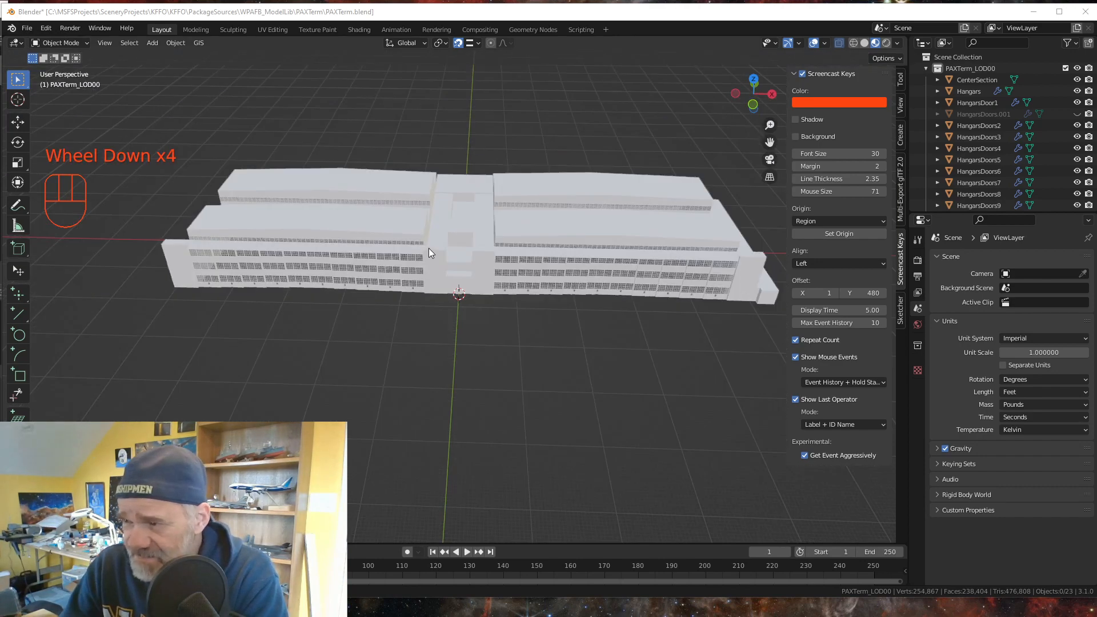
{"action": "scroll", "coordinate": [429, 248], "scroll_direction": "up", "scroll_amount": 1}
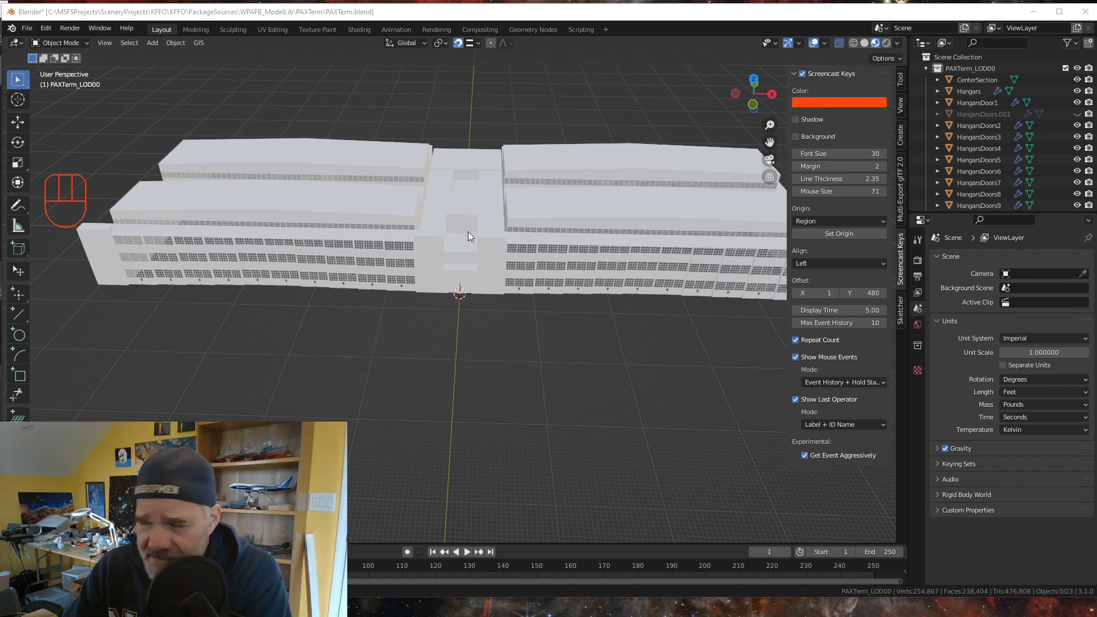
{"action": "scroll", "coordinate": [509, 266], "scroll_direction": "up", "scroll_amount": 4}
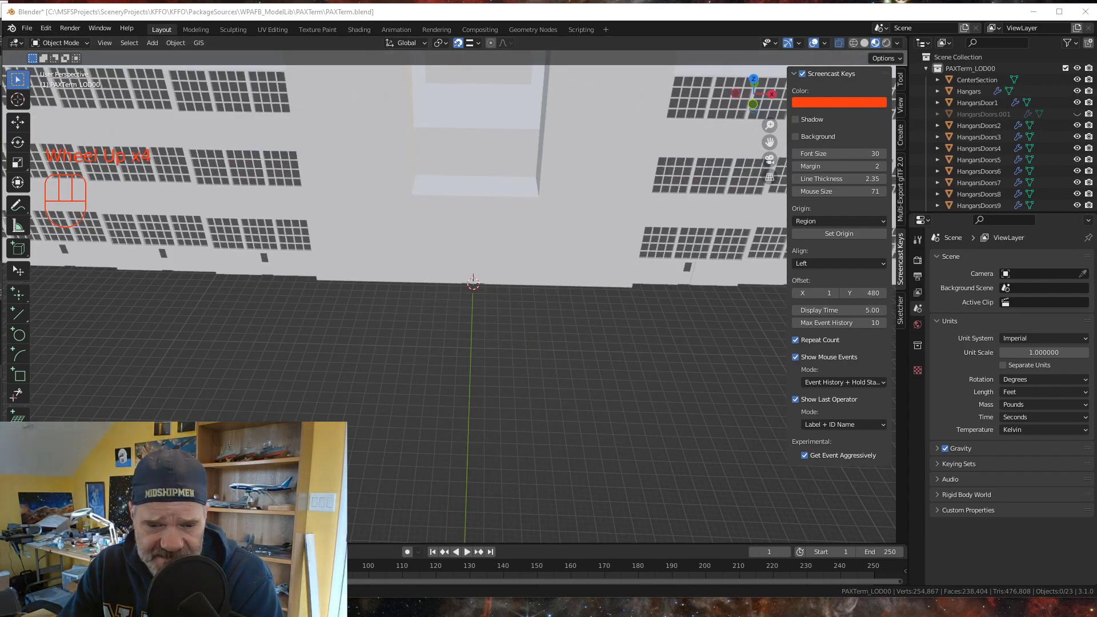
- Switch to Google Earth Pro, clear the existing ruler measurement, and examine the control tower and its base between the hangars
{"action": "key", "text": "alt+Tab"}
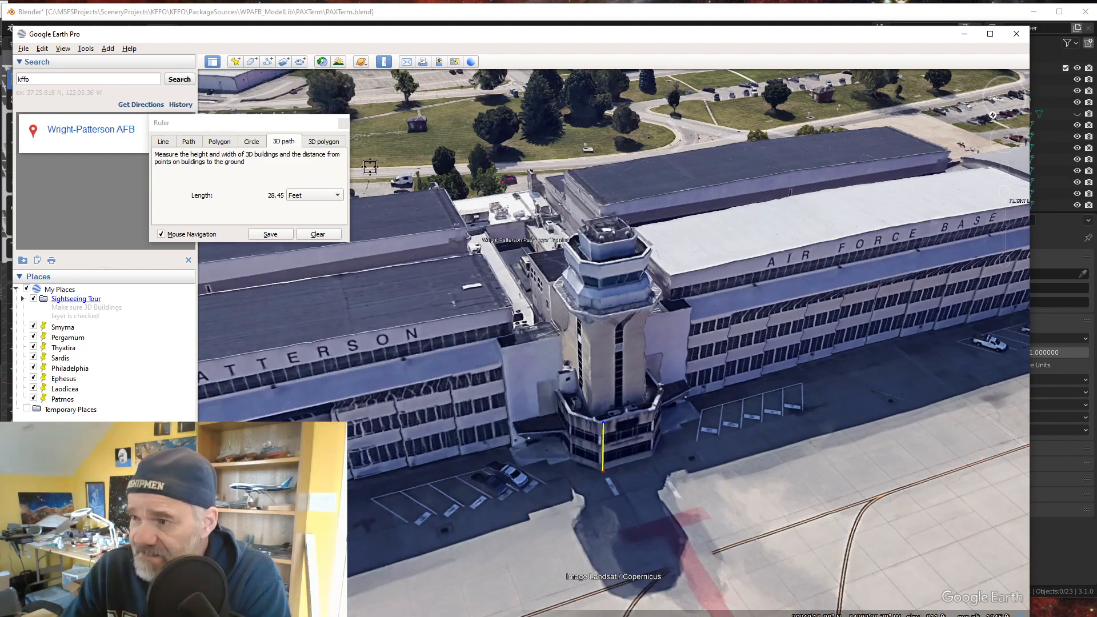
{"action": "left_click", "coordinate": [318, 234]}
{"action": "scroll", "coordinate": [604, 393], "scroll_direction": "down", "scroll_amount": 3}
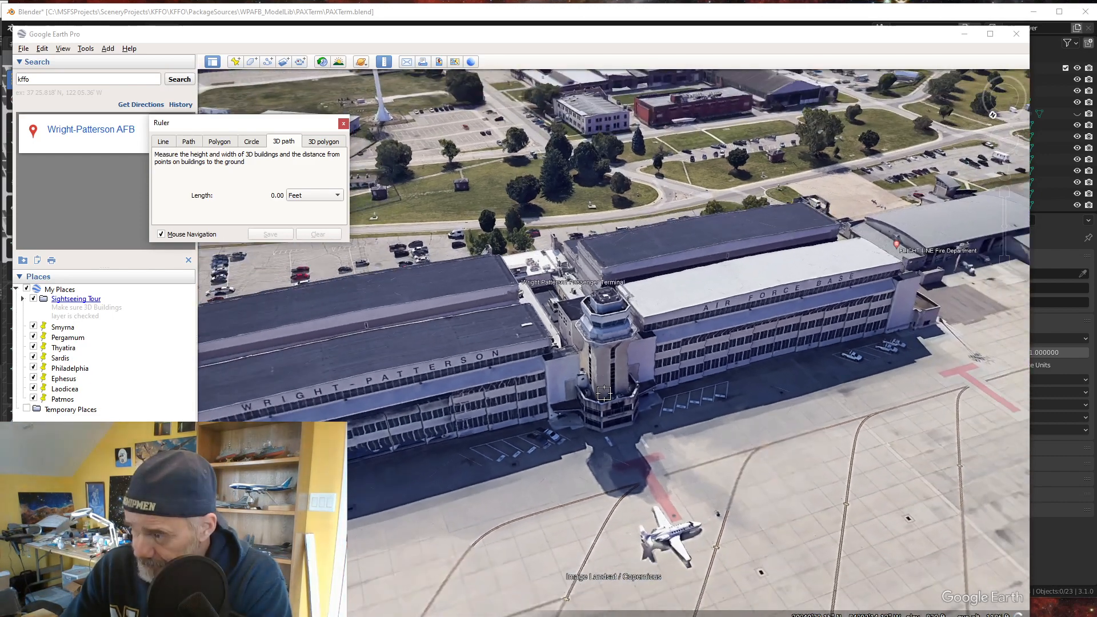
{"action": "scroll", "coordinate": [604, 393], "scroll_direction": "down", "scroll_amount": 2}
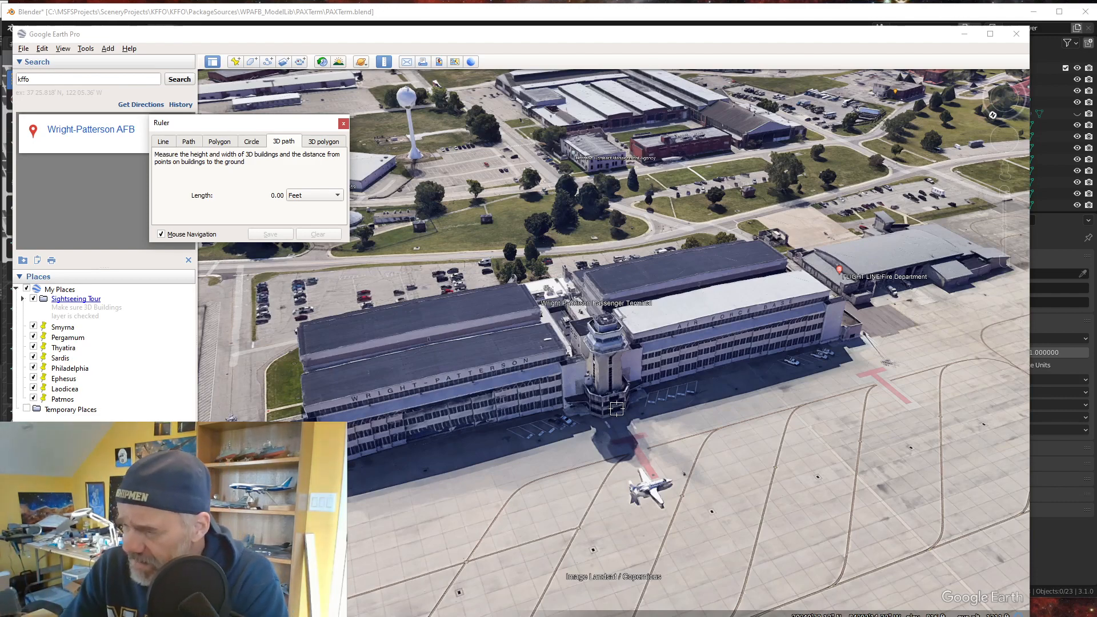
{"action": "scroll", "coordinate": [660, 405], "scroll_direction": "up", "scroll_amount": 1}
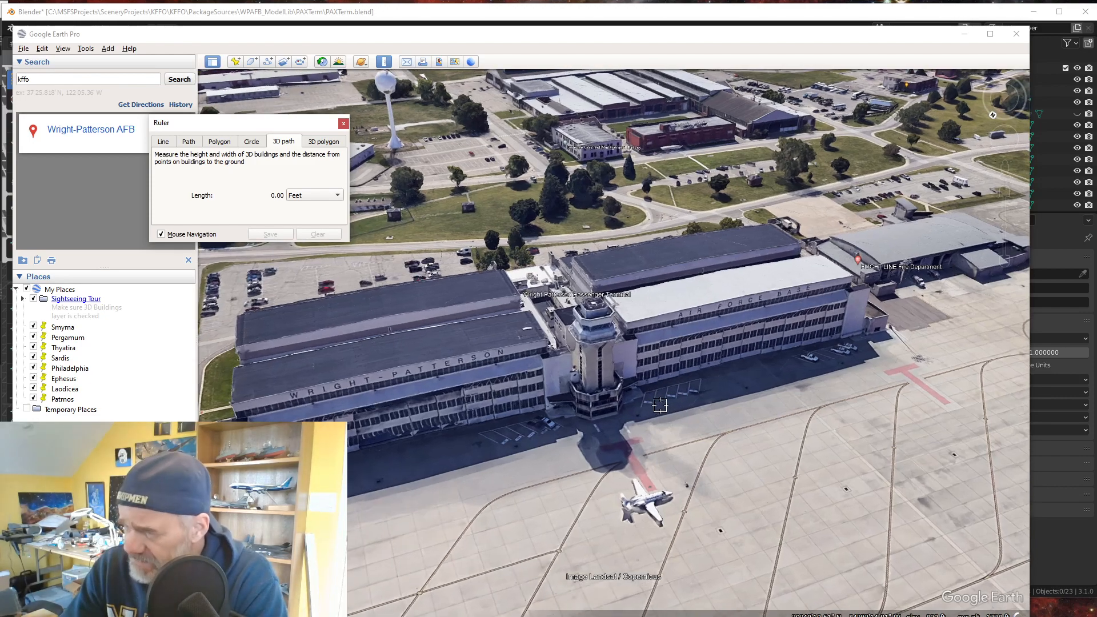
{"action": "scroll", "coordinate": [660, 405], "scroll_direction": "up", "scroll_amount": 2}
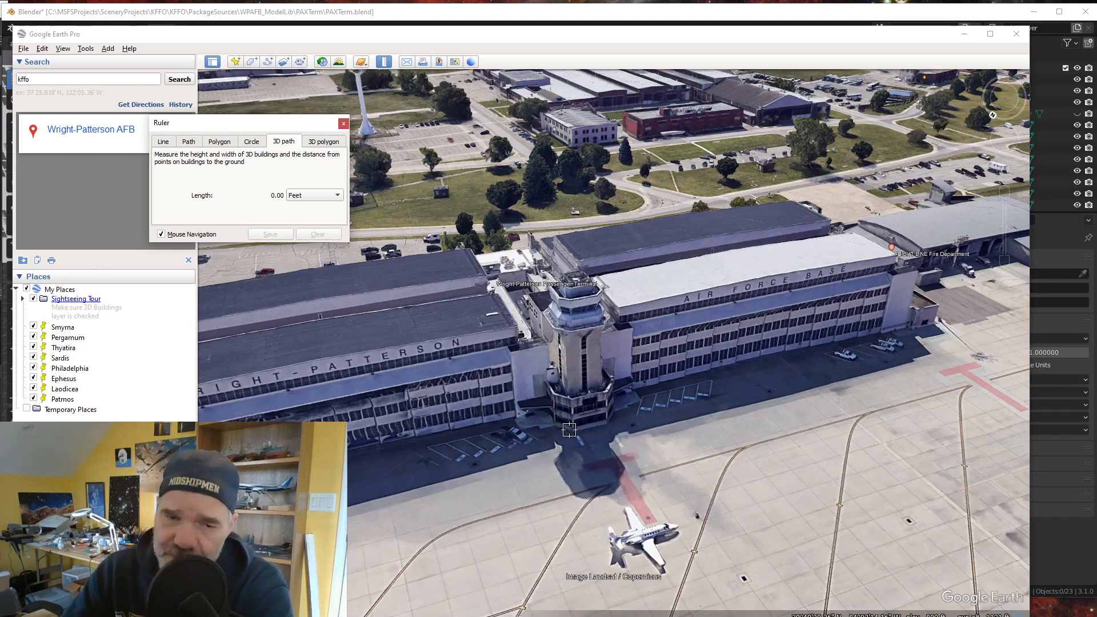
{"action": "scroll", "coordinate": [569, 429], "scroll_direction": "up", "scroll_amount": 2}
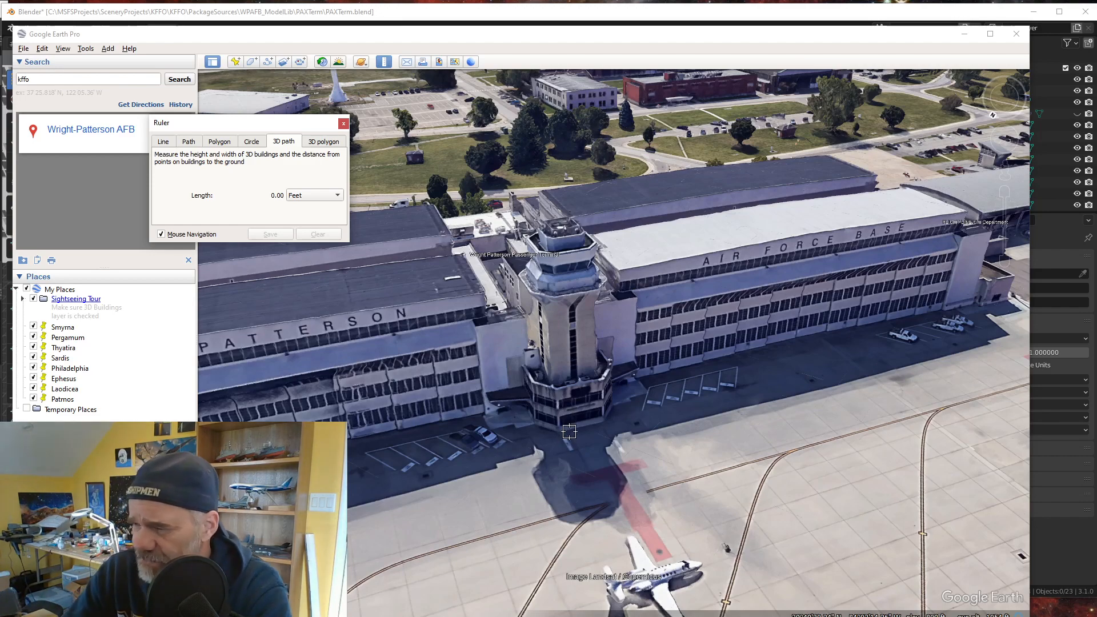
{"action": "scroll", "coordinate": [587, 432], "scroll_direction": "up", "scroll_amount": 3}
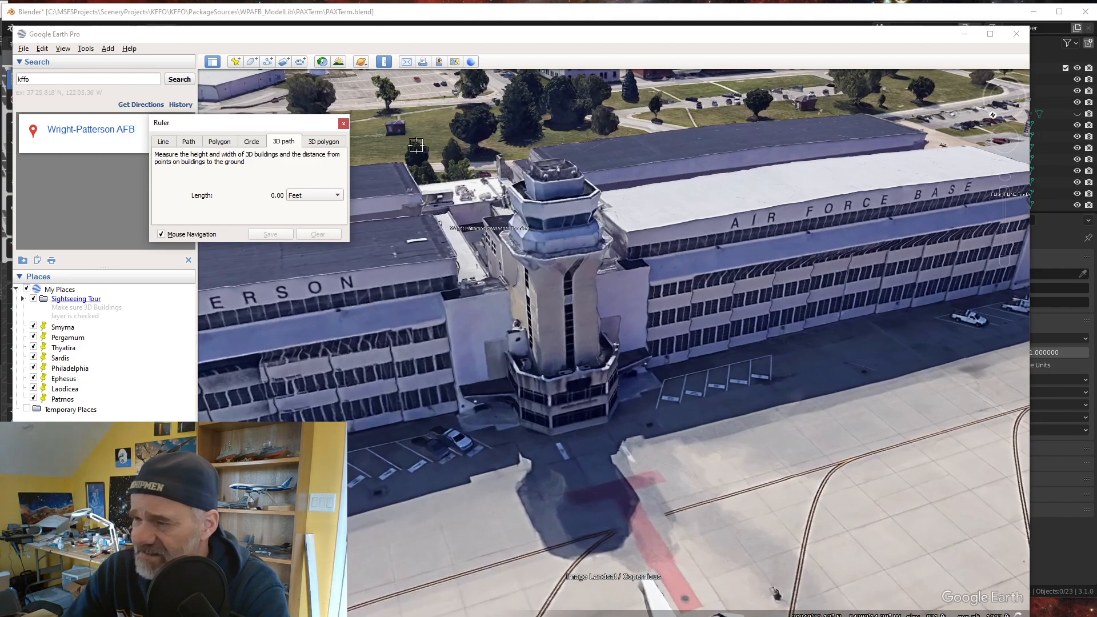
- Return to Blender and examine the CenterSection mesh's vertices in Edit Mode
{"action": "left_click", "coordinate": [964, 34]}
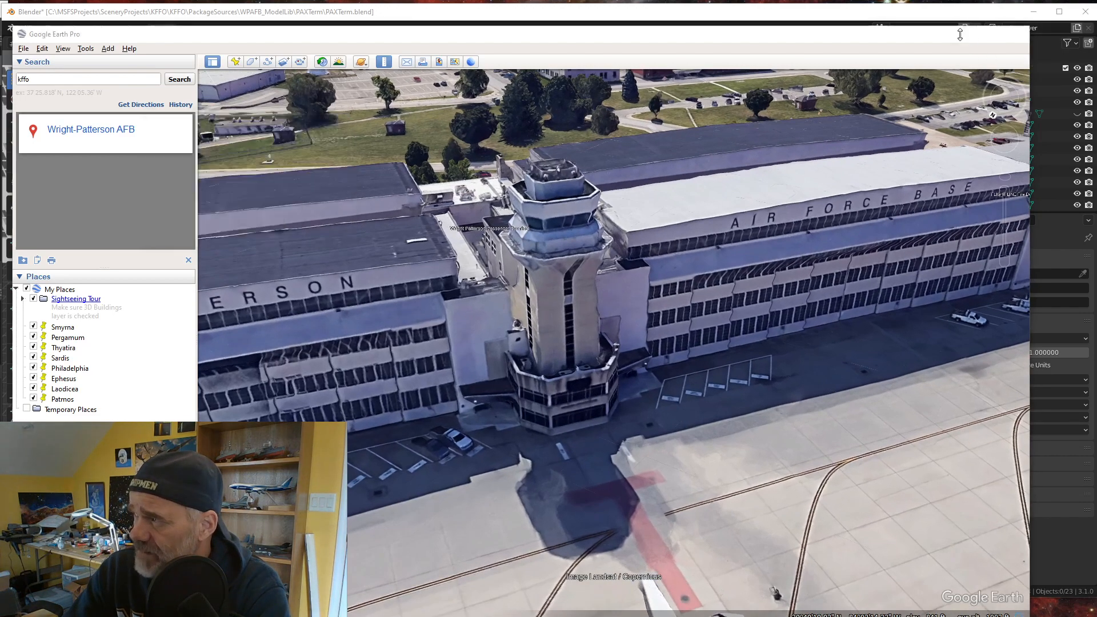
{"action": "scroll", "coordinate": [387, 258], "scroll_direction": "down", "scroll_amount": 3}
{"action": "scroll", "coordinate": [387, 260], "scroll_direction": "up", "scroll_amount": 3}
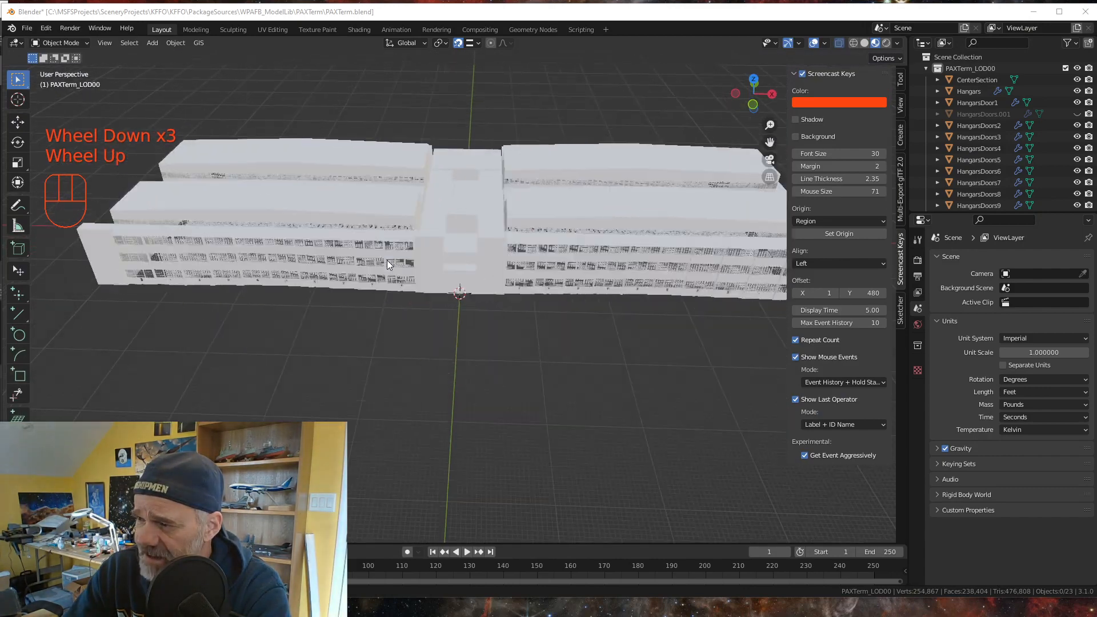
{"action": "left_click", "coordinate": [497, 271]}
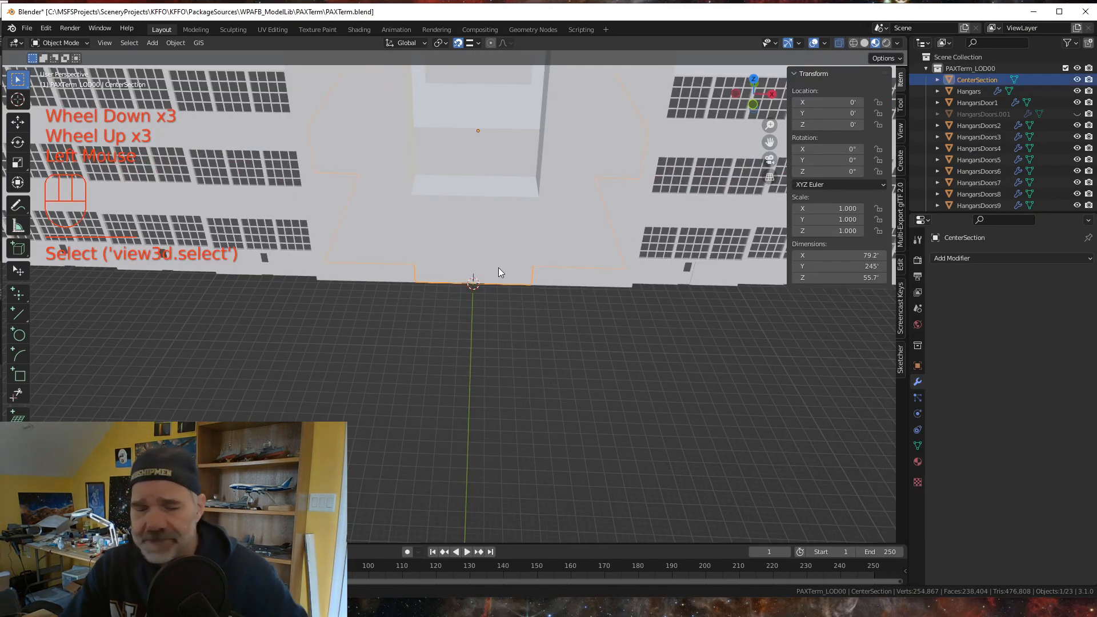
{"action": "key", "text": "Tab"}
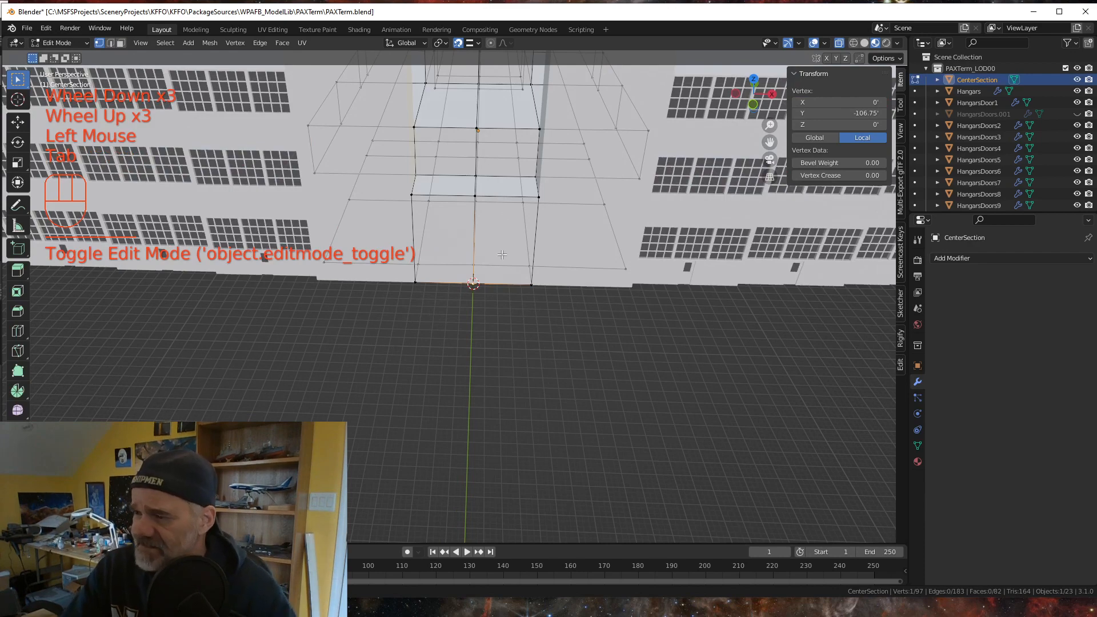
{"action": "scroll", "coordinate": [499, 222], "scroll_direction": "down", "scroll_amount": 2}
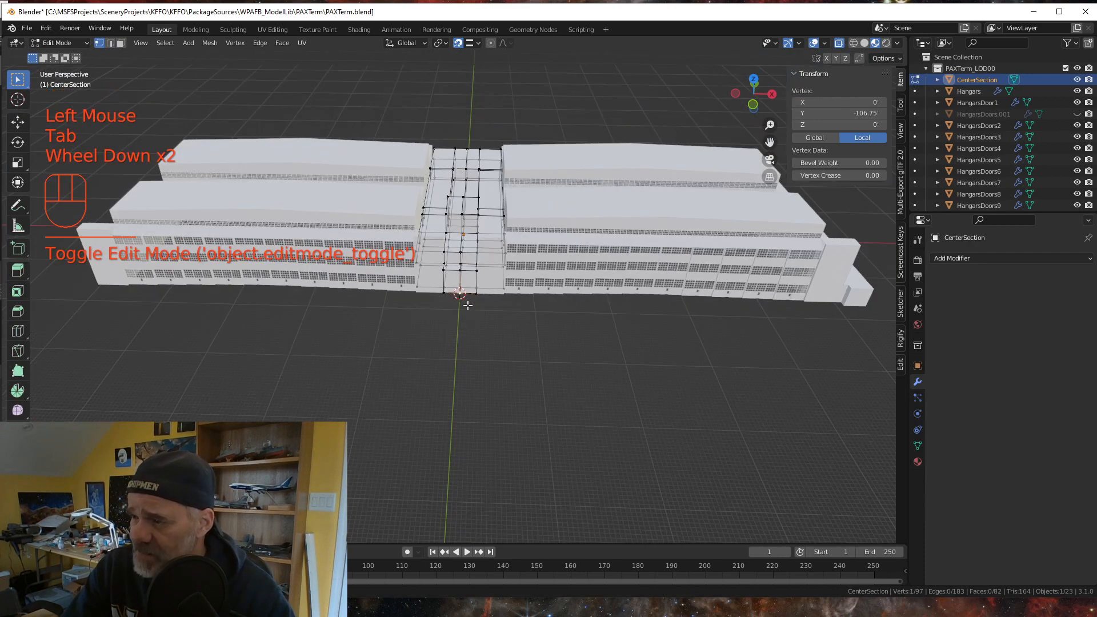
{"action": "scroll", "coordinate": [461, 293], "scroll_direction": "up", "scroll_amount": 2}
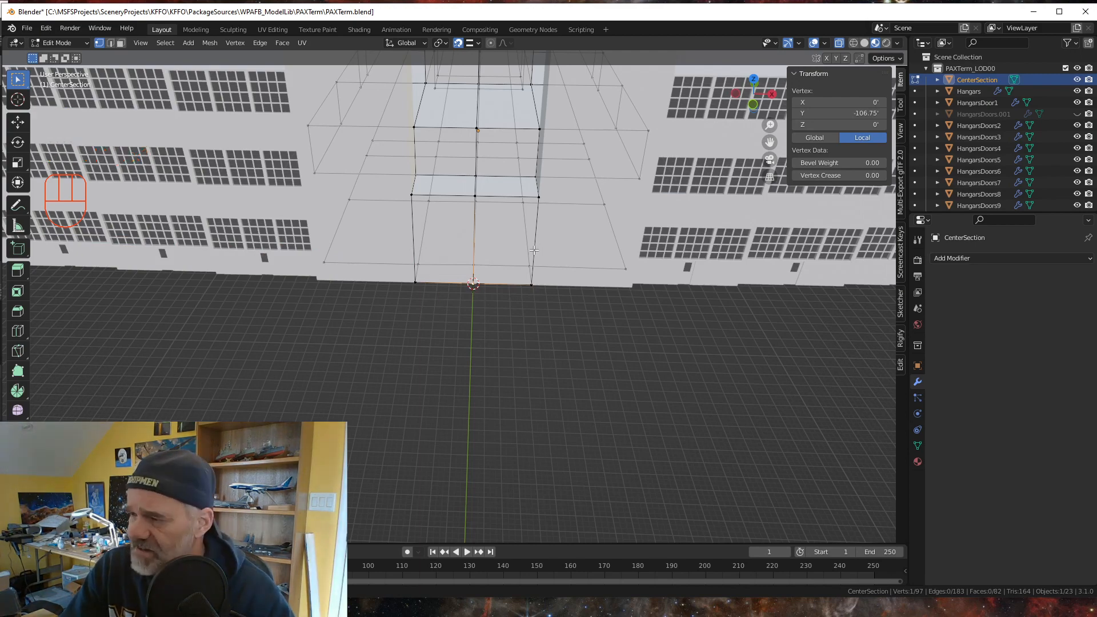
{"action": "key", "text": "Tab"}
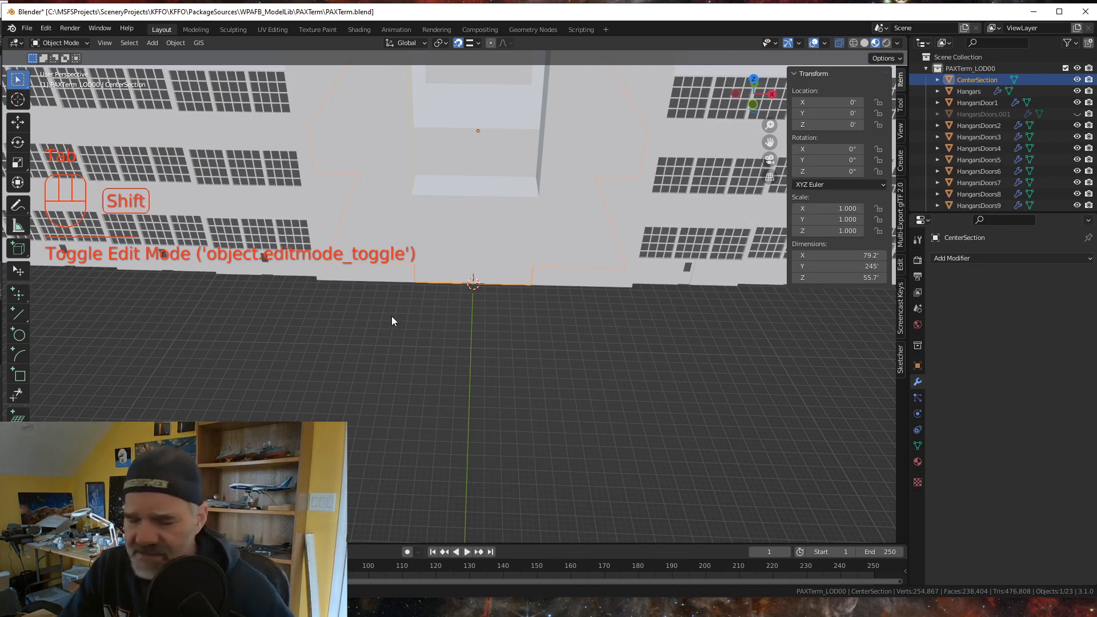
- Add a single-vertex mesh object at the 3D cursor in front of the centre section
{"action": "key", "text": "shift+a"}
{"action": "mouse_move", "coordinate": [395, 316]}
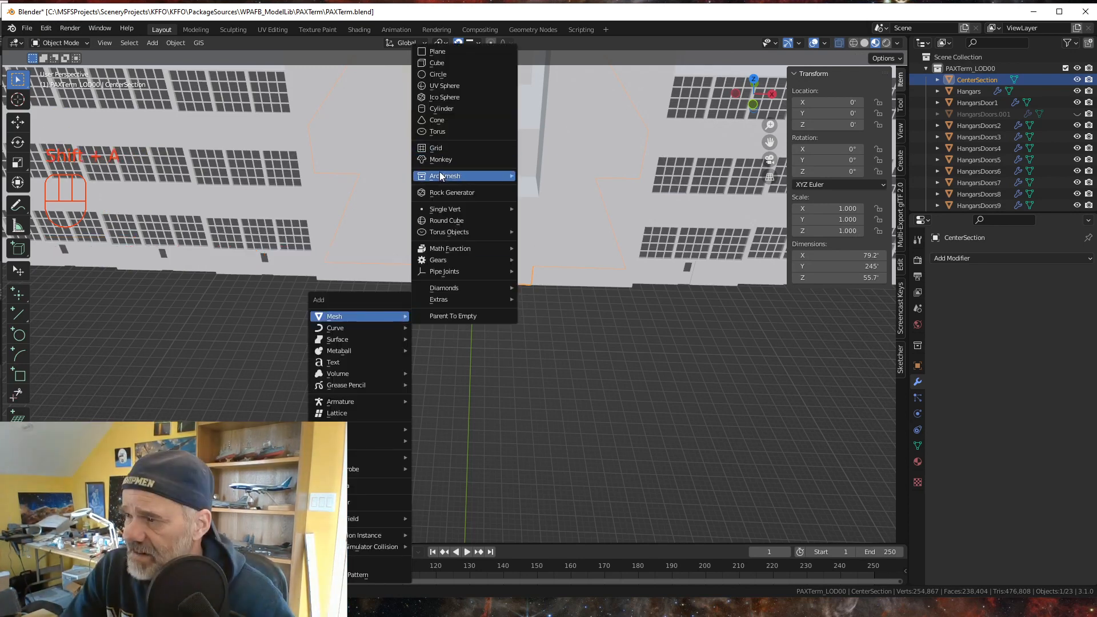
{"action": "mouse_move", "coordinate": [452, 210]}
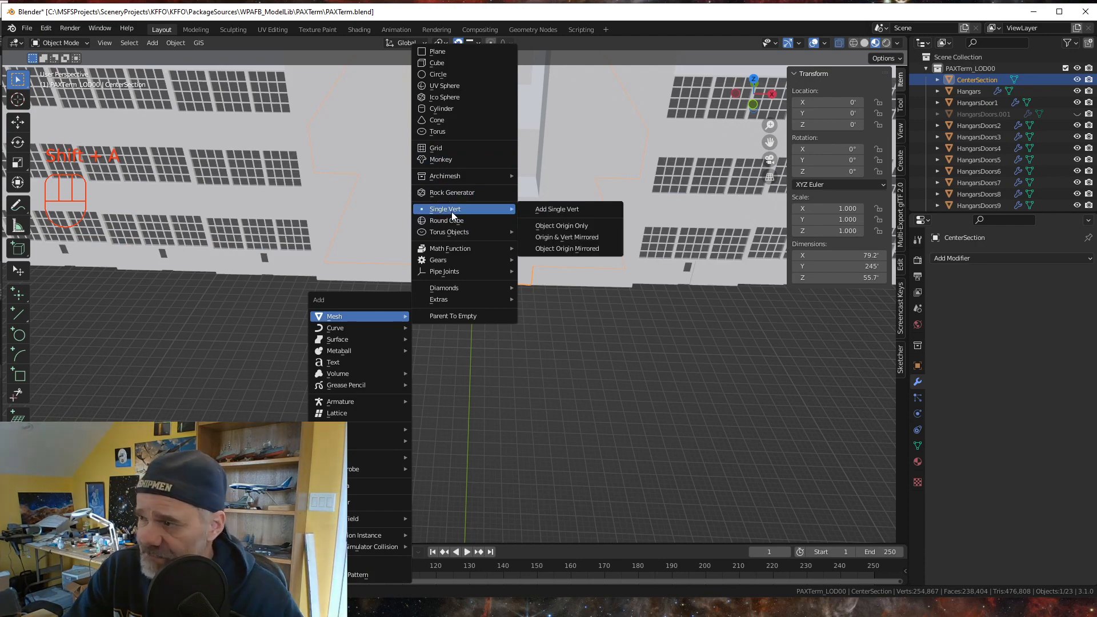
{"action": "left_click", "coordinate": [540, 209]}
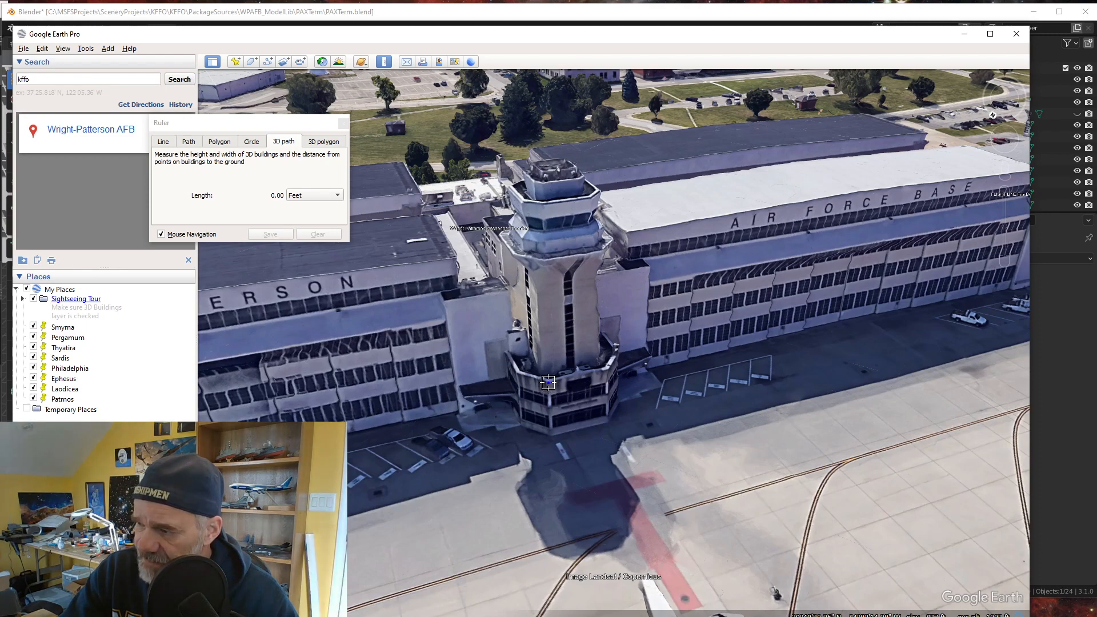
- Measure half the front face of the tower base in Google Earth Pro with the 3D path ruler, at its upper edge and on the ground
{"action": "left_click", "coordinate": [548, 383]}
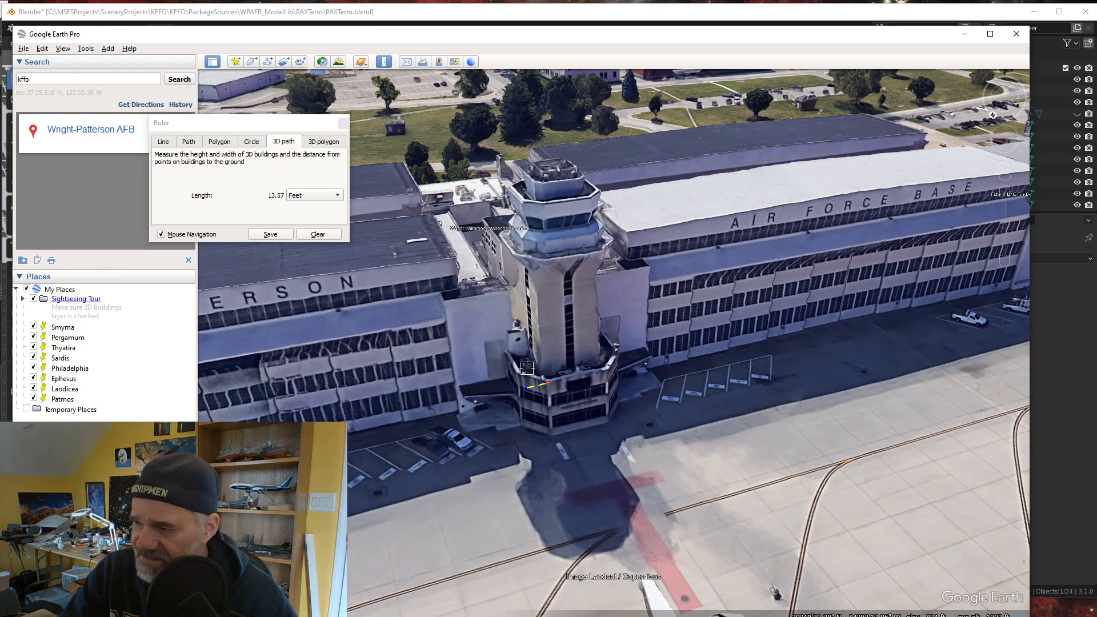
{"action": "left_click", "coordinate": [318, 235]}
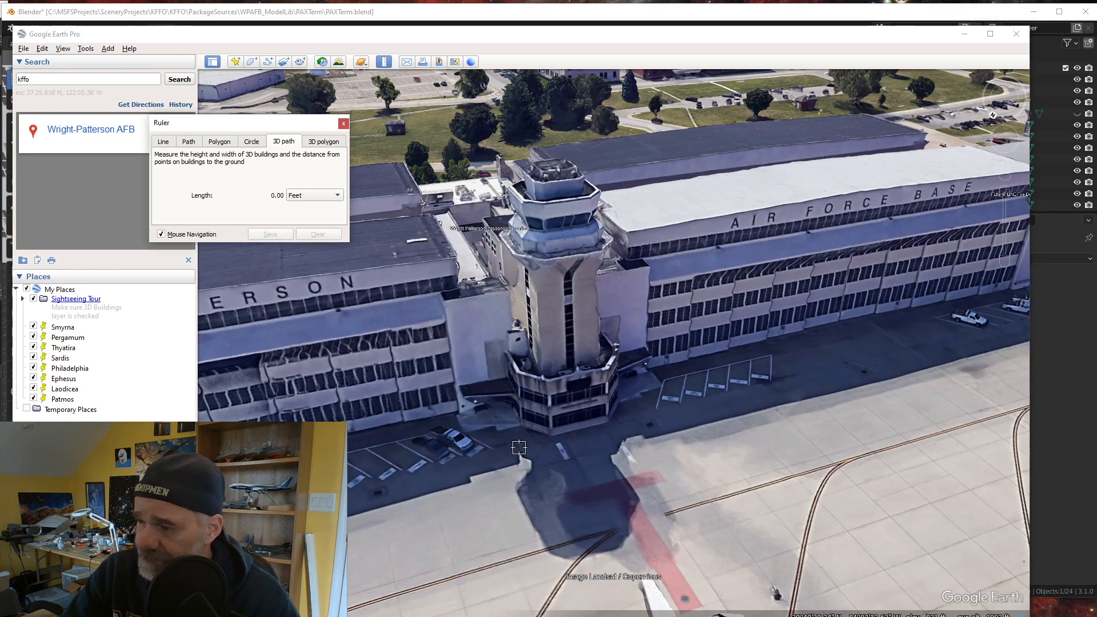
{"action": "left_click", "coordinate": [553, 437]}
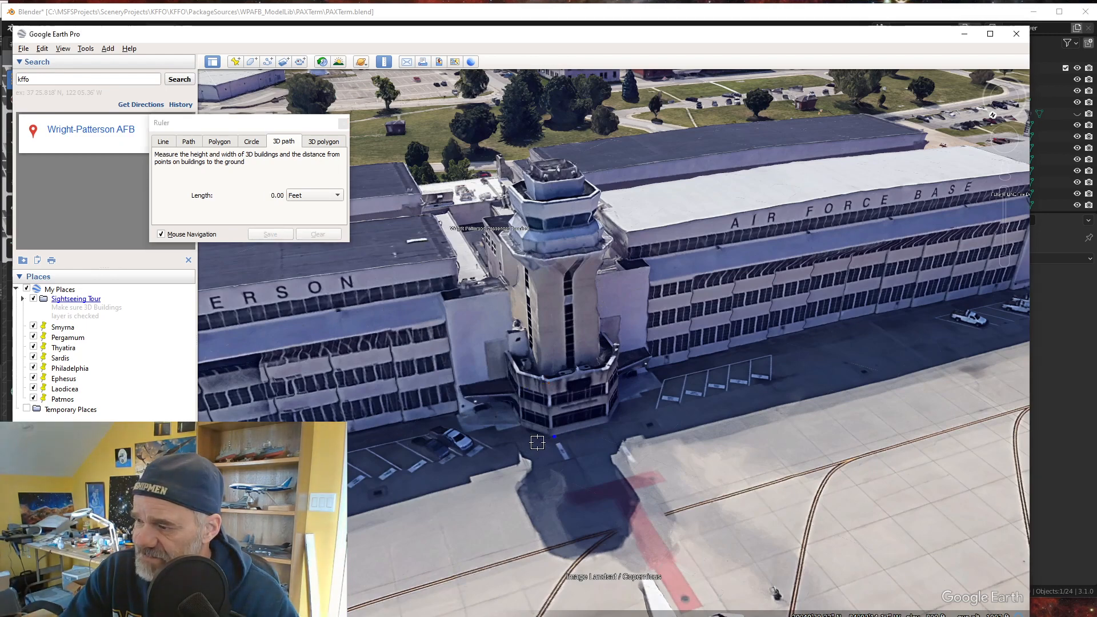
{"action": "scroll", "coordinate": [537, 443], "scroll_direction": "up", "scroll_amount": 3}
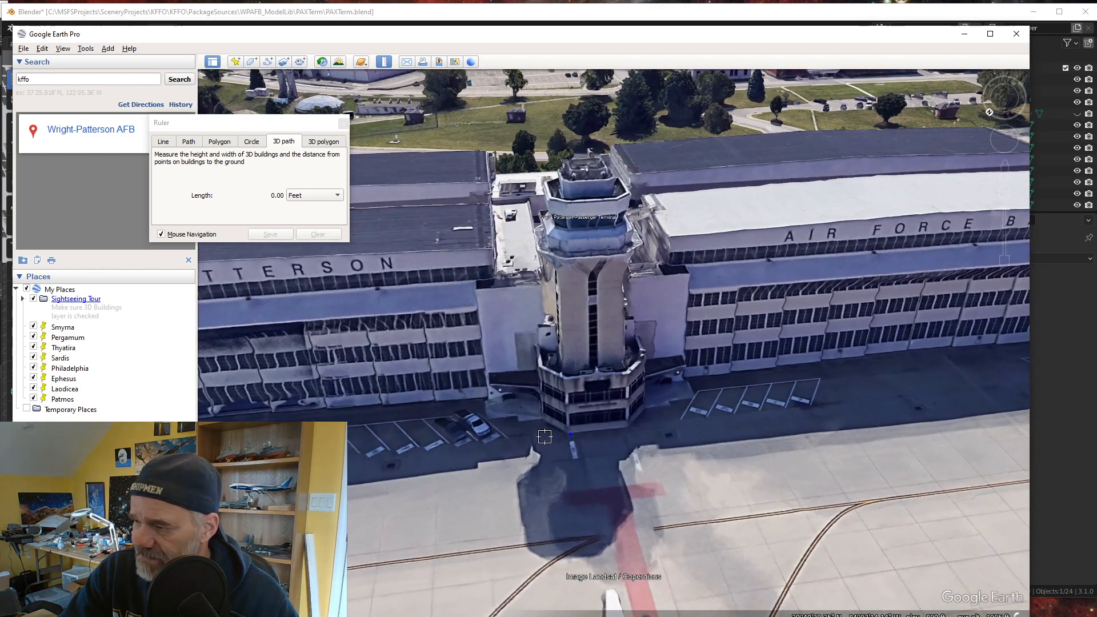
{"action": "left_click", "coordinate": [546, 434]}
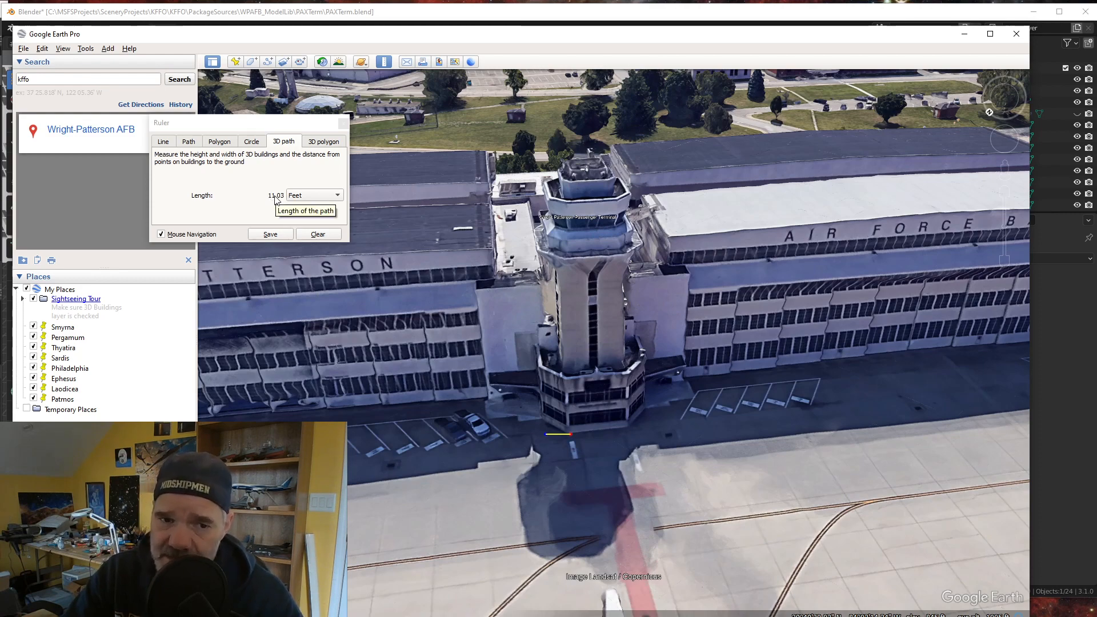
{"action": "left_click", "coordinate": [320, 235]}
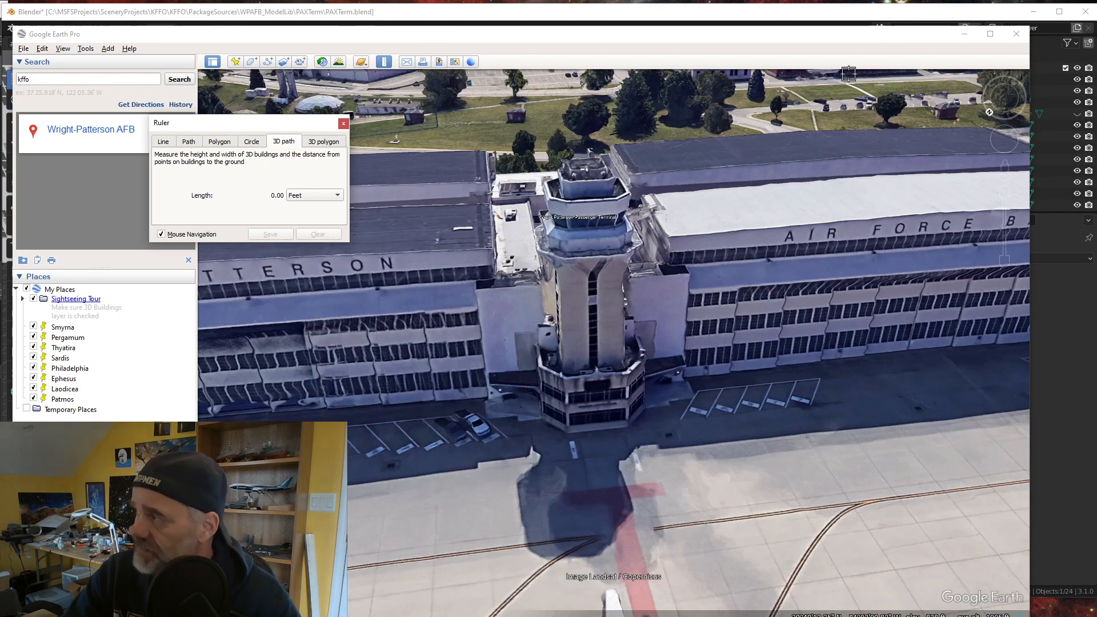
- Return to Blender and move the new vertex 23.5 feet along the global X axis
{"action": "left_click", "coordinate": [963, 35]}
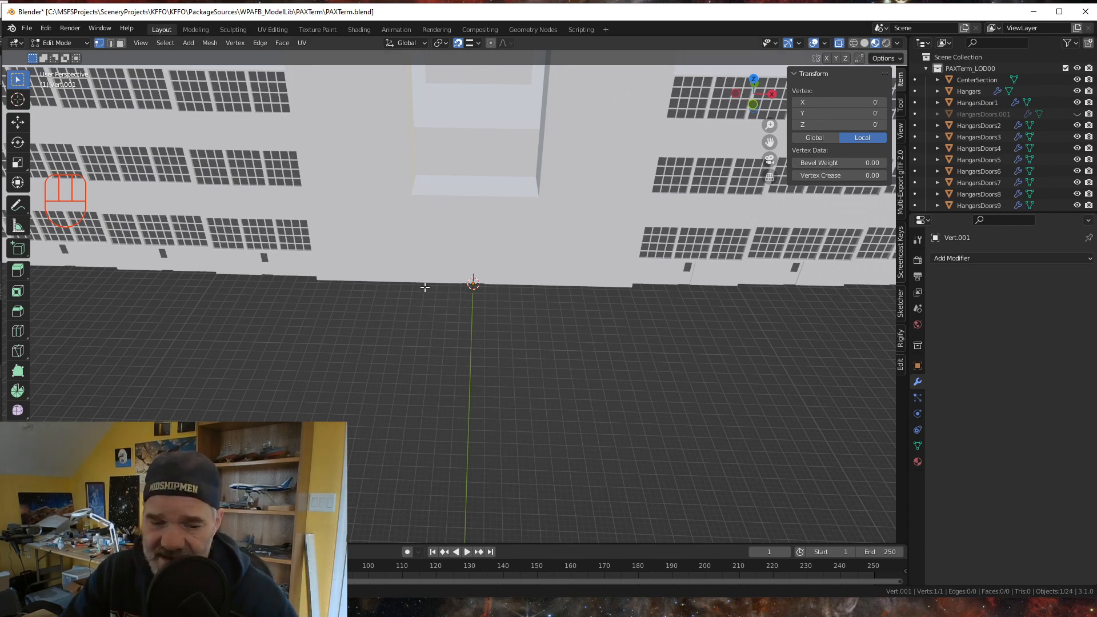
{"action": "key", "text": "g"}
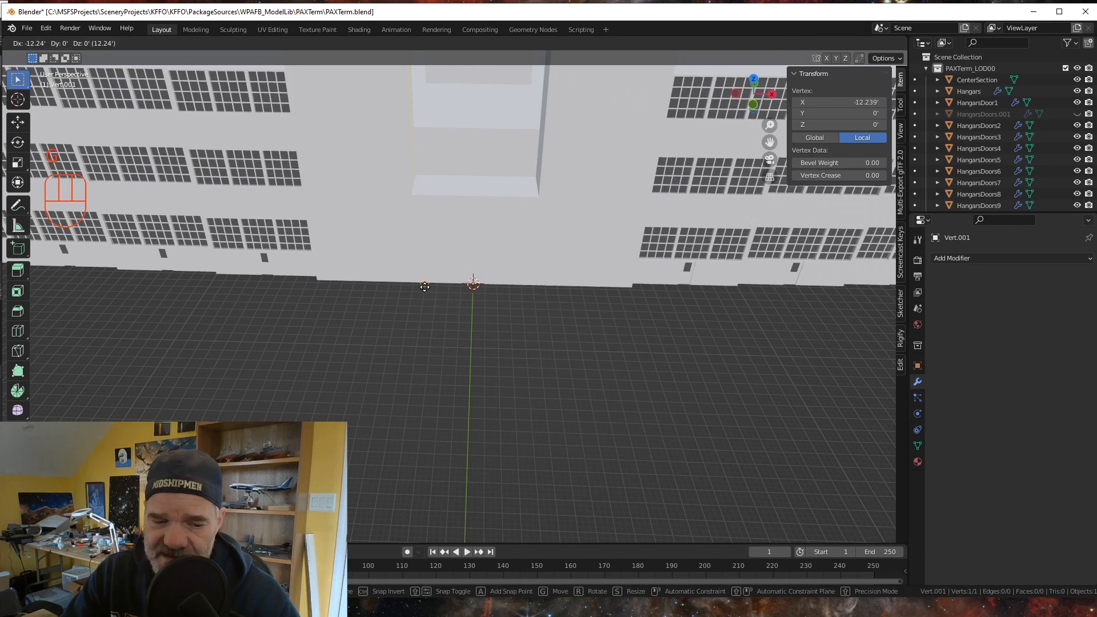
{"action": "key", "text": "x"}
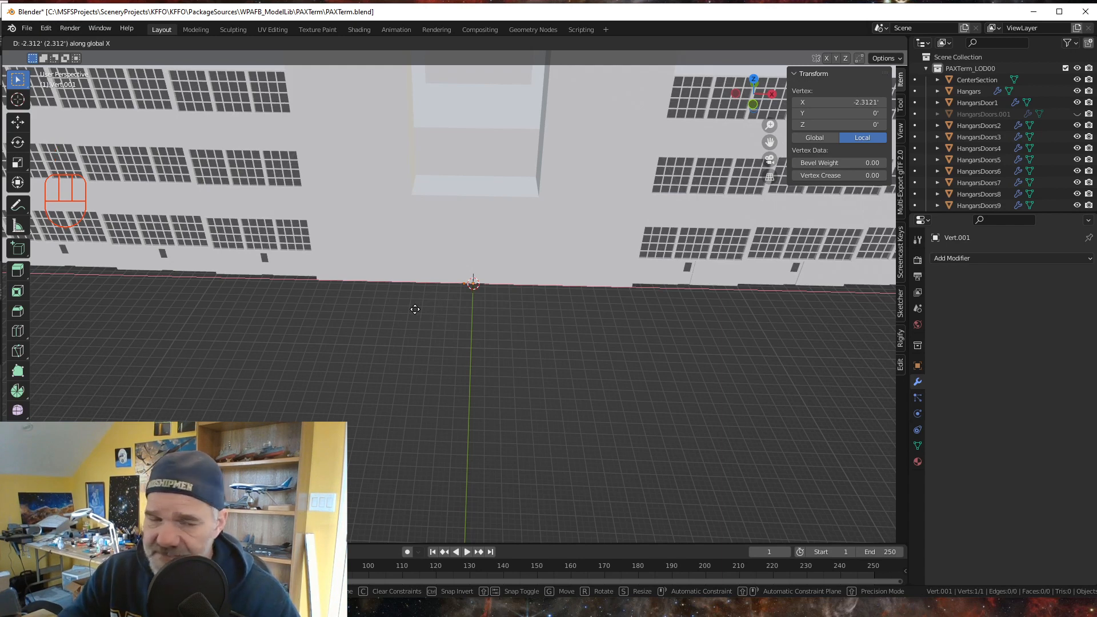
{"action": "type", "text": "23.5"}
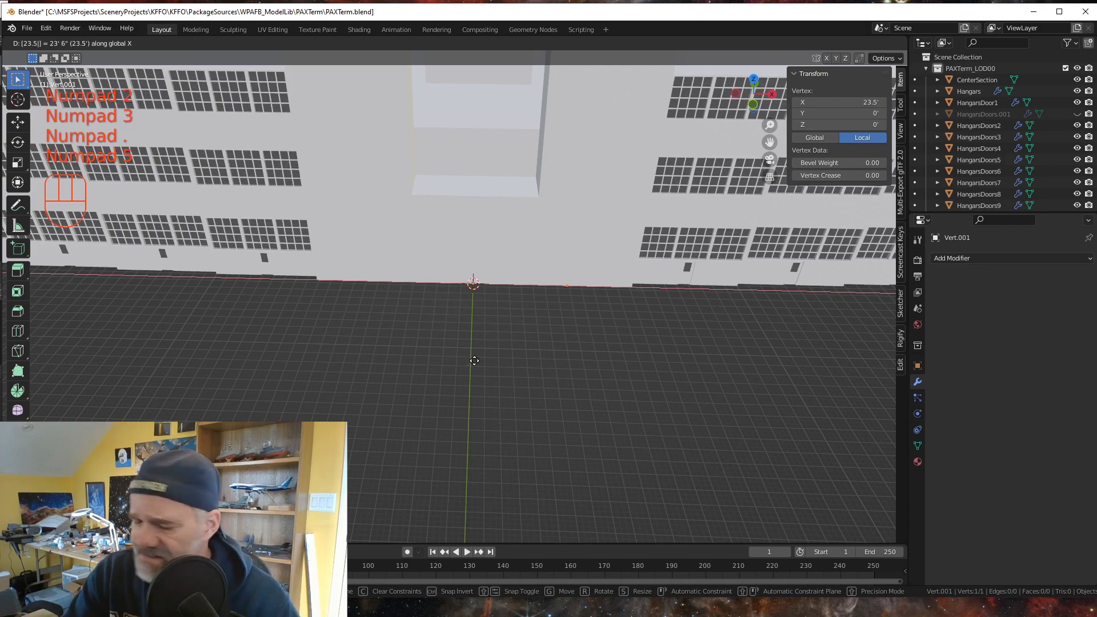
{"action": "key", "text": "KP_Enter"}
{"action": "scroll", "coordinate": [445, 331], "scroll_direction": "down", "scroll_amount": 1}
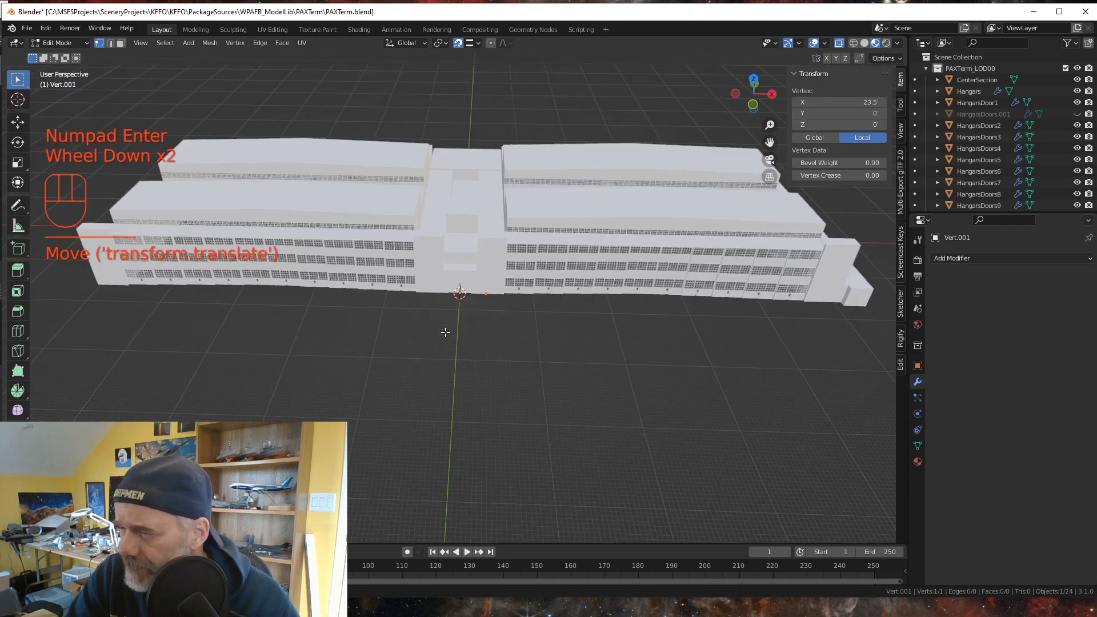
- Extrude the selected vertex -17.5 feet along the global Y axis to form the side edge of the tower base
{"action": "scroll", "coordinate": [496, 330], "scroll_direction": "up", "scroll_amount": 3}
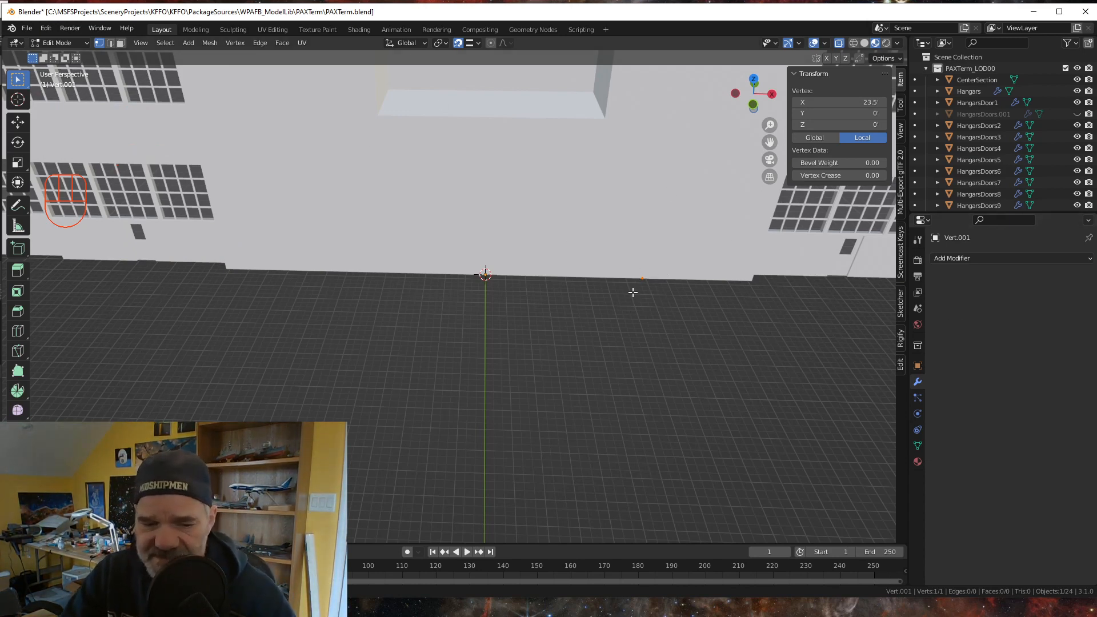
{"action": "key", "text": "e"}
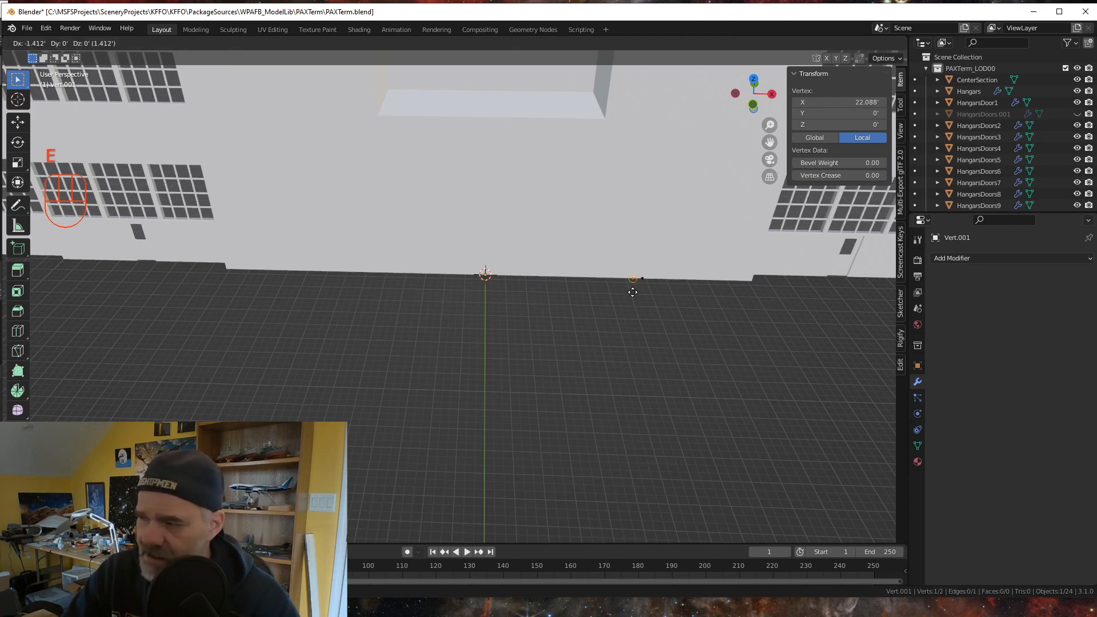
{"action": "key", "text": "y"}
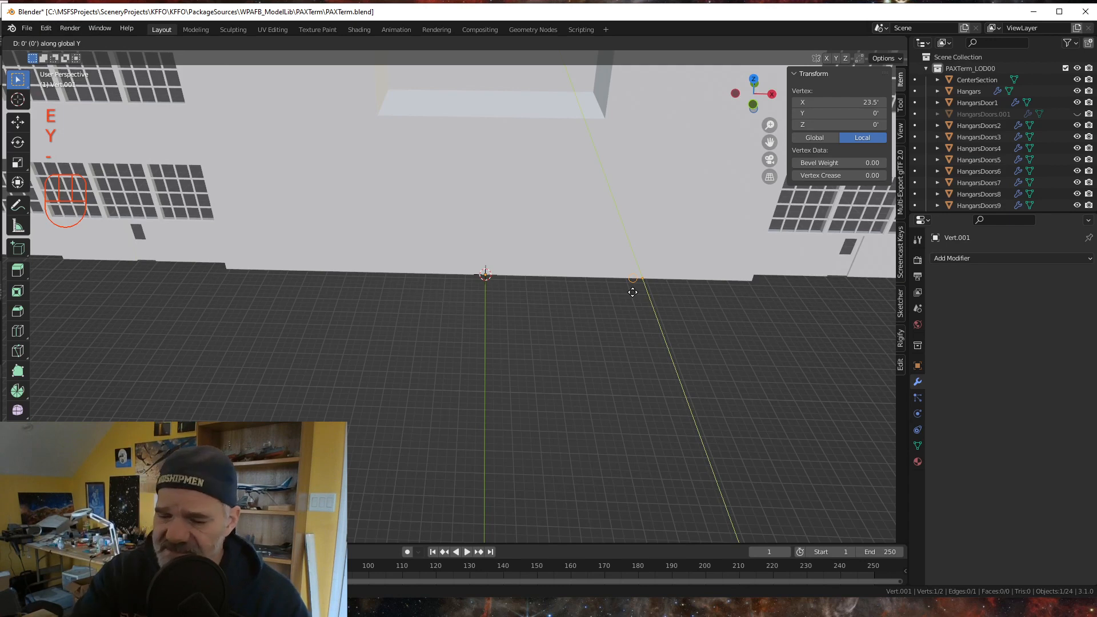
{"action": "key", "text": "minus"}
{"action": "key", "text": "KP_1"}
{"action": "key", "text": "KP_7"}
{"action": "key", "text": "KP_Decimal"}
{"action": "key", "text": "KP_5"}
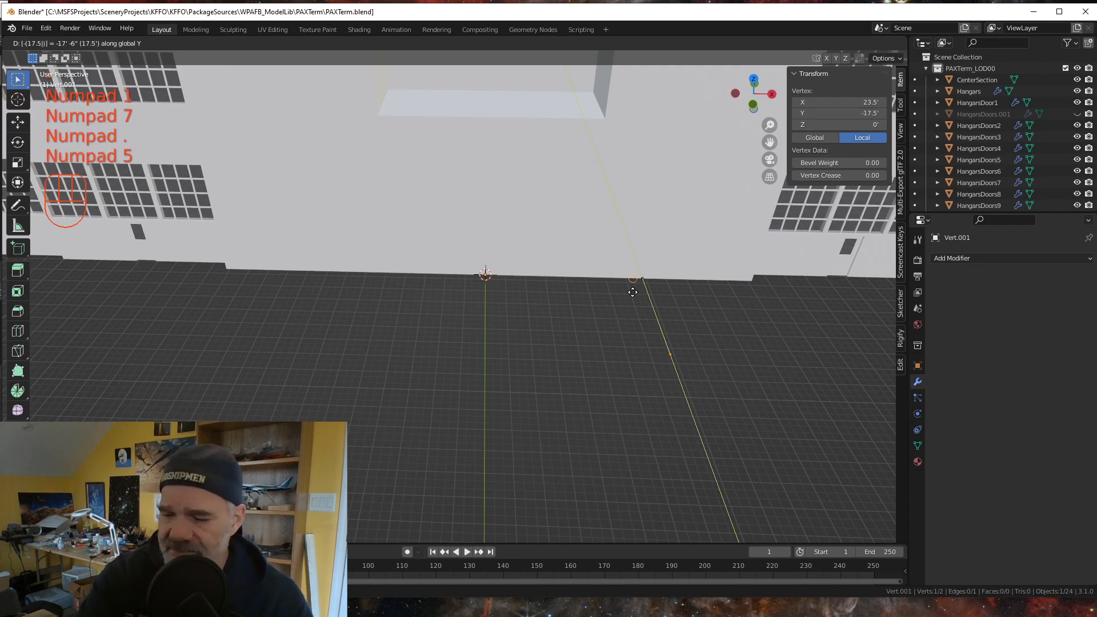
{"action": "key", "text": "KP_Enter"}
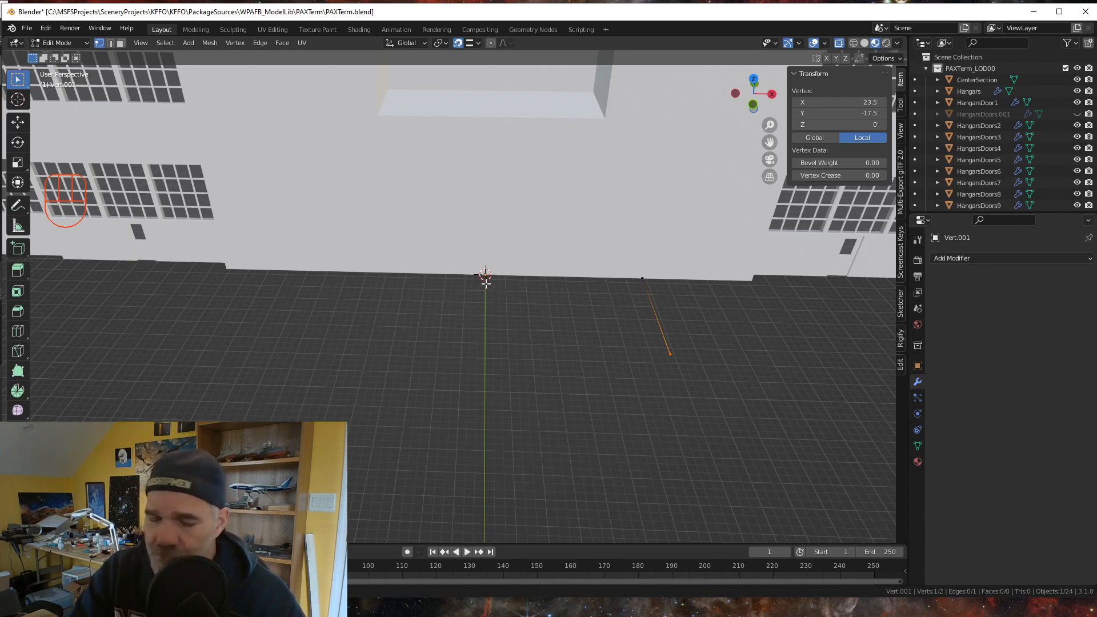
- Try to add a single vertex at the 3D cursor and extrude it 13.5 feet along the global X axis
{"action": "key", "text": "shift+a"}
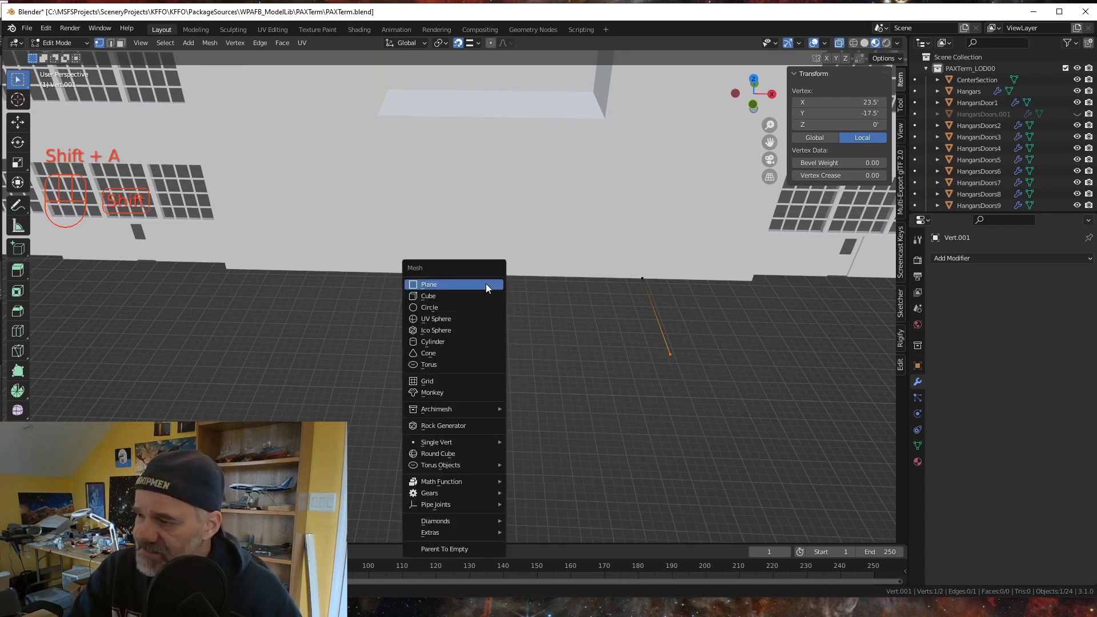
{"action": "mouse_move", "coordinate": [440, 444]}
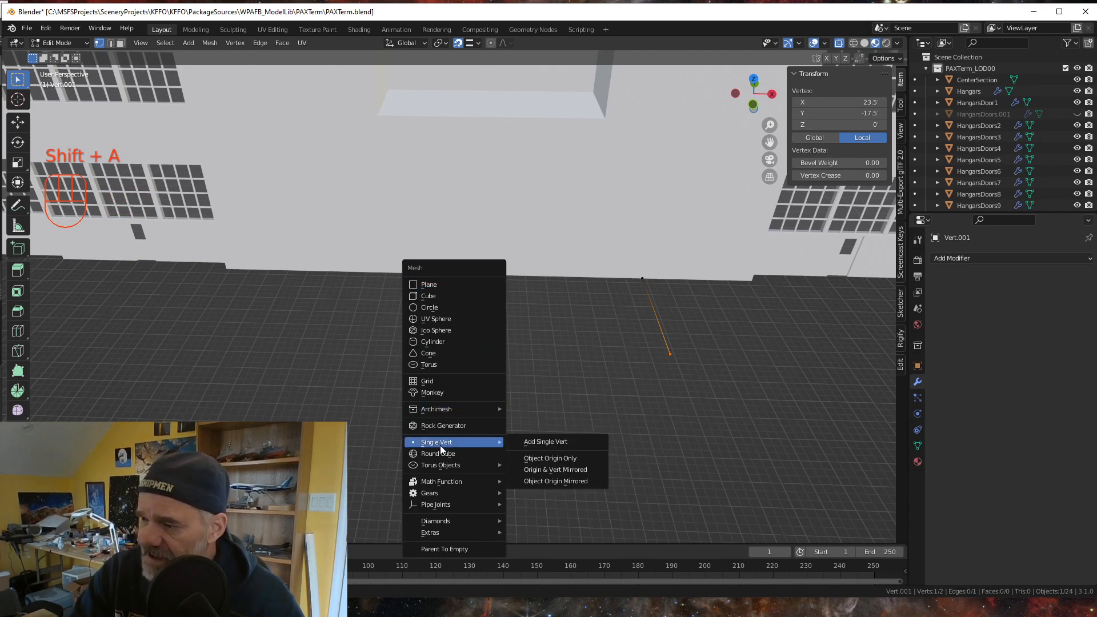
{"action": "left_click", "coordinate": [535, 440]}
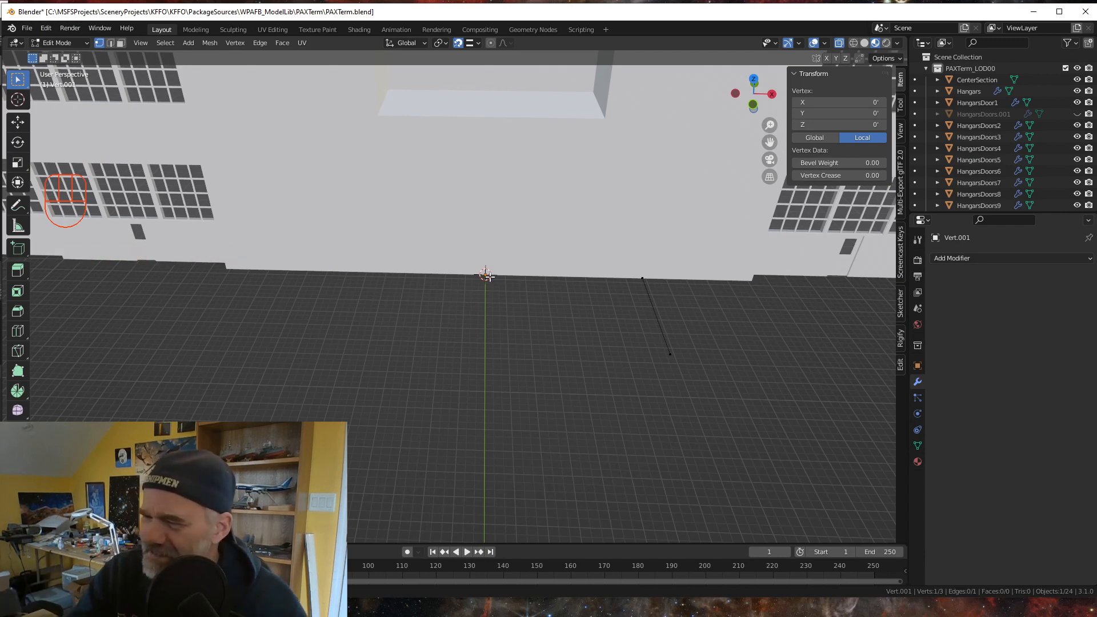
{"action": "key", "text": "g"}
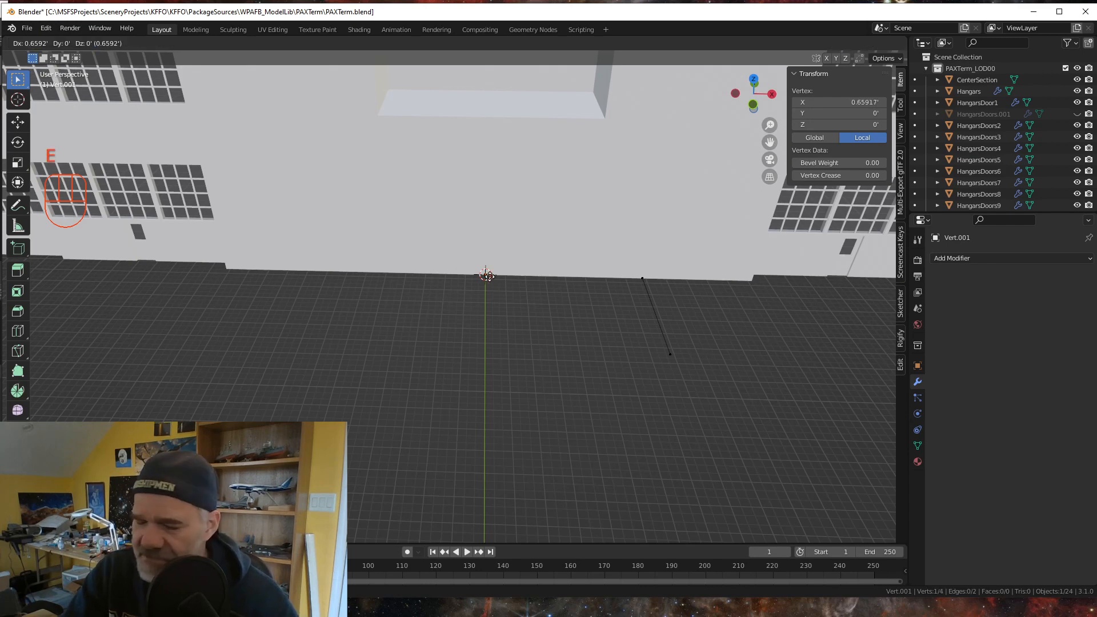
{"action": "type", "text": "x"}
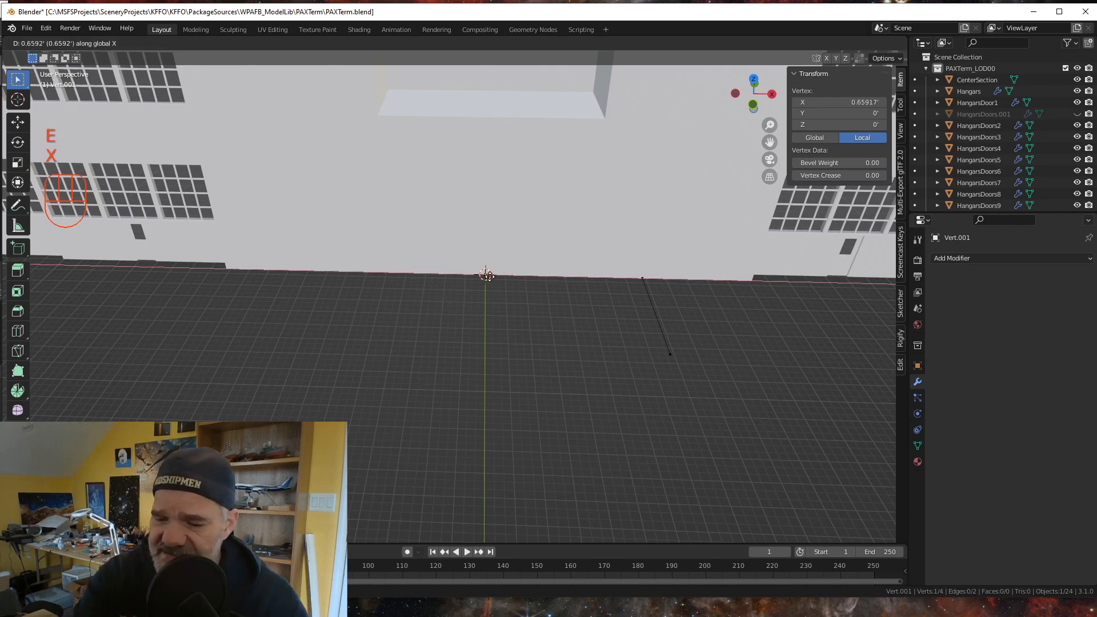
{"action": "type", "text": "133.5"}
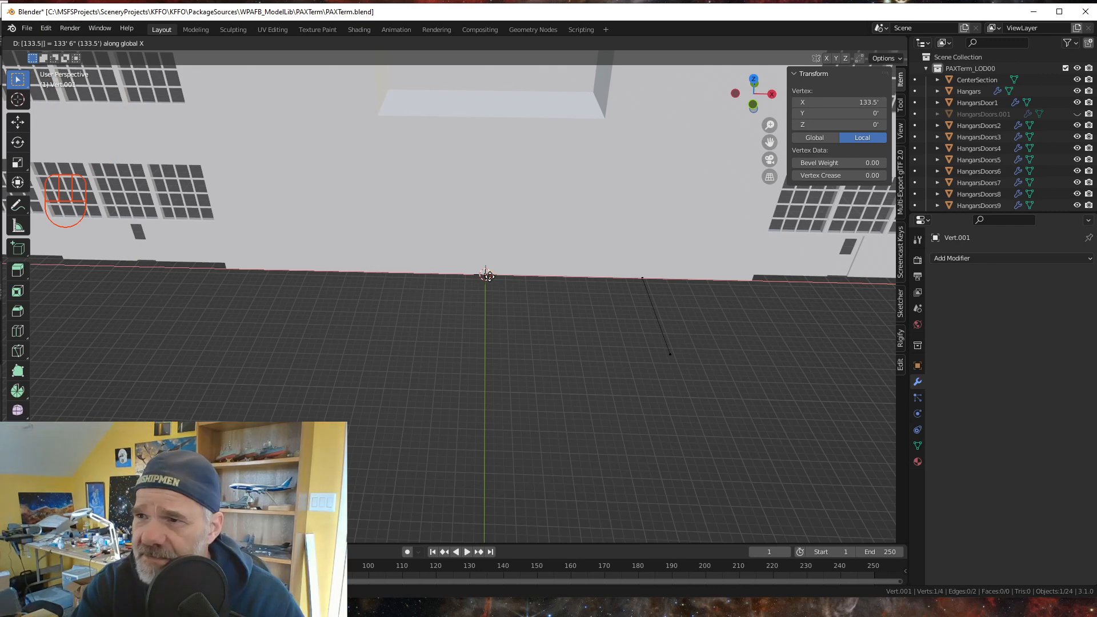
{"action": "key", "text": "BackSpace"}
{"action": "key", "text": "BackSpace"}
{"action": "key", "text": "BackSpace"}
{"action": "key", "text": "BackSpace"}
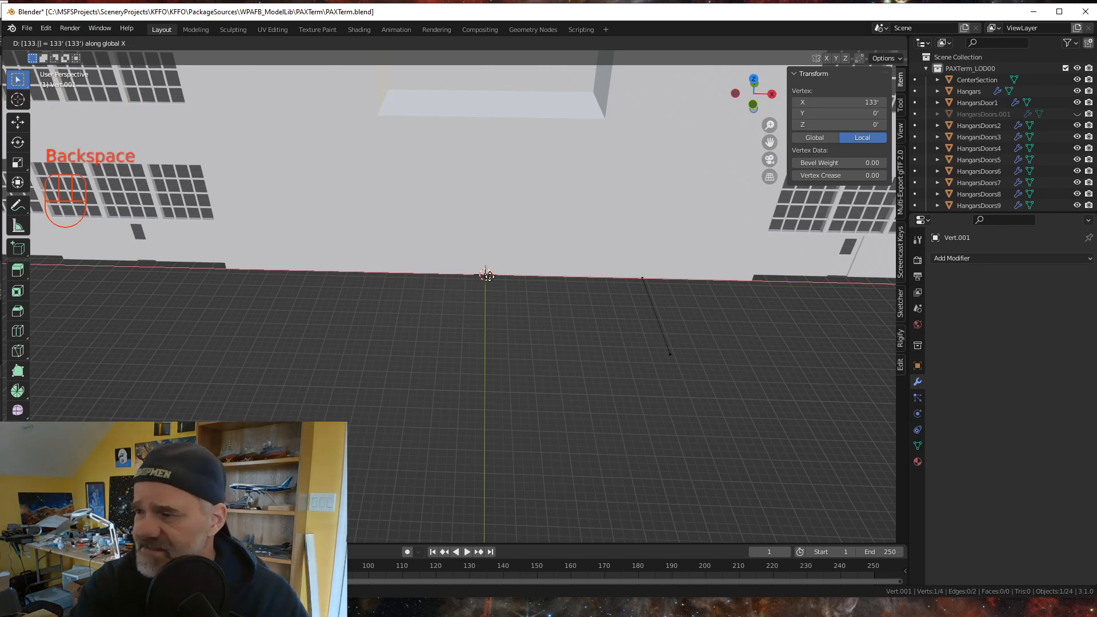
{"action": "key", "text": "BackSpace"}
{"action": "key", "text": "BackSpace"}
{"action": "key", "text": "BackSpace"}
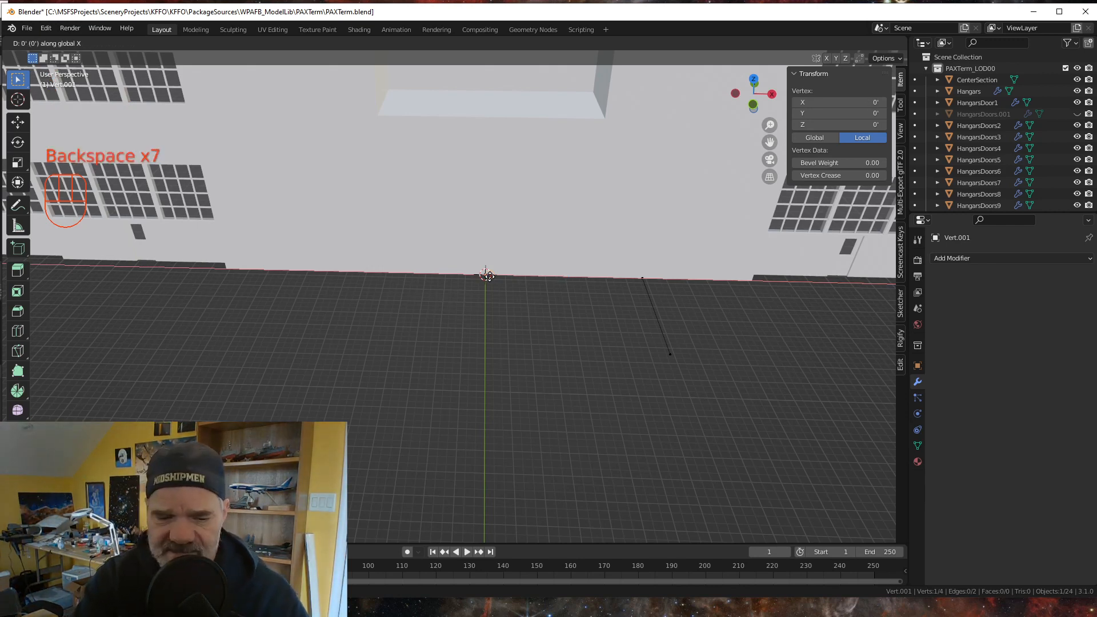
{"action": "type", "text": "gx"}
{"action": "type", "text": "13.5"}
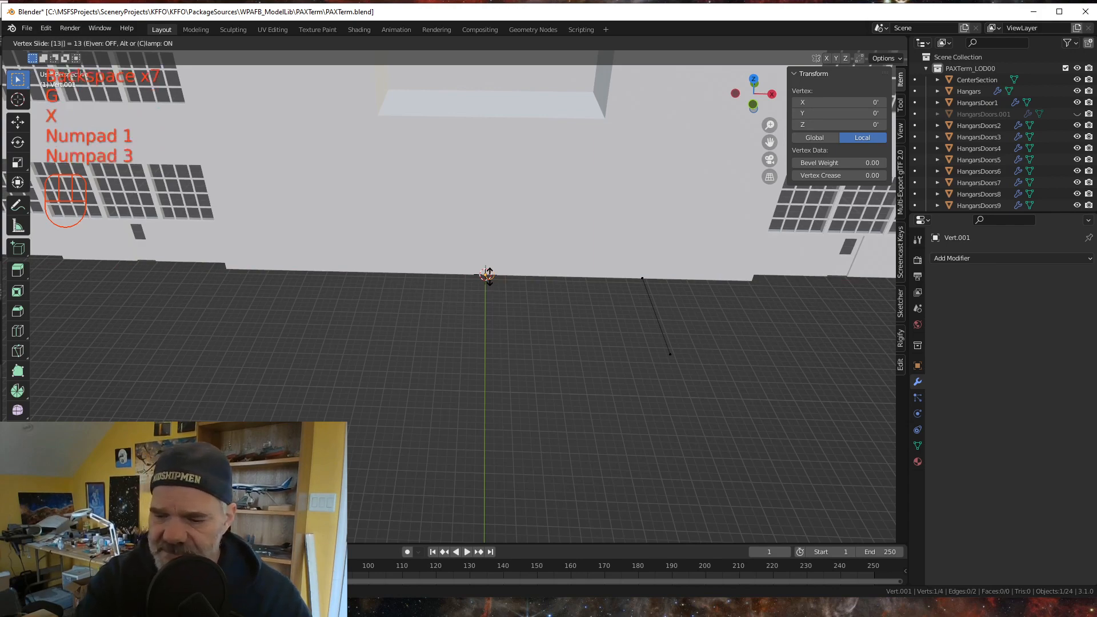
{"action": "key", "text": "KP_Enter"}
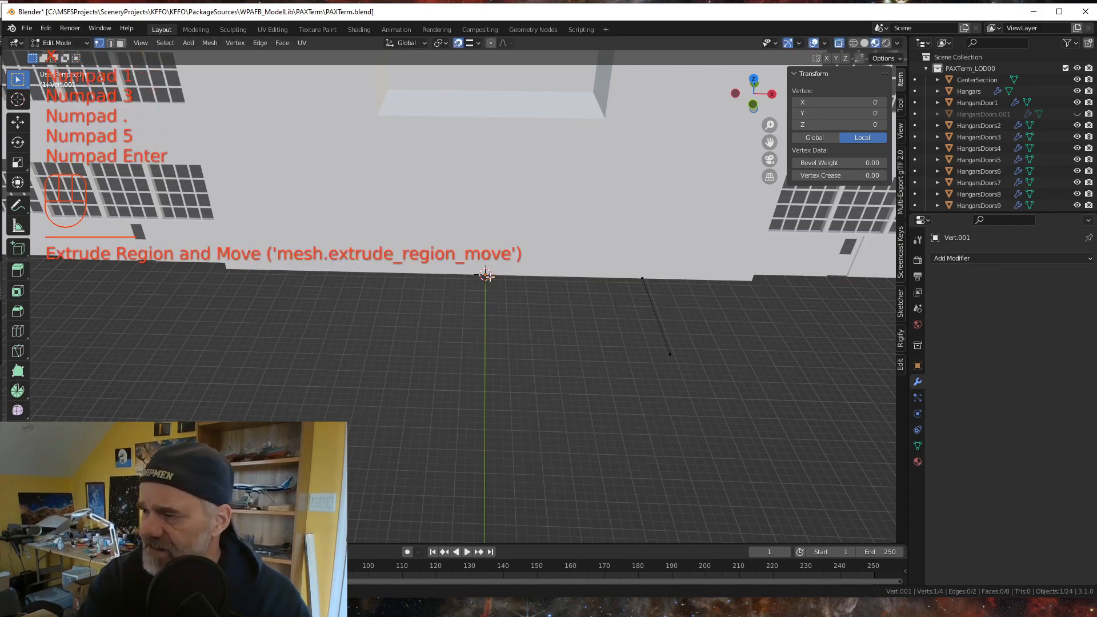
- Undo the last extrusion and the single vertex added at the 3D cursor
{"action": "scroll", "coordinate": [462, 374], "scroll_direction": "down", "scroll_amount": 3}
{"action": "scroll", "coordinate": [459, 378], "scroll_direction": "up", "scroll_amount": 3}
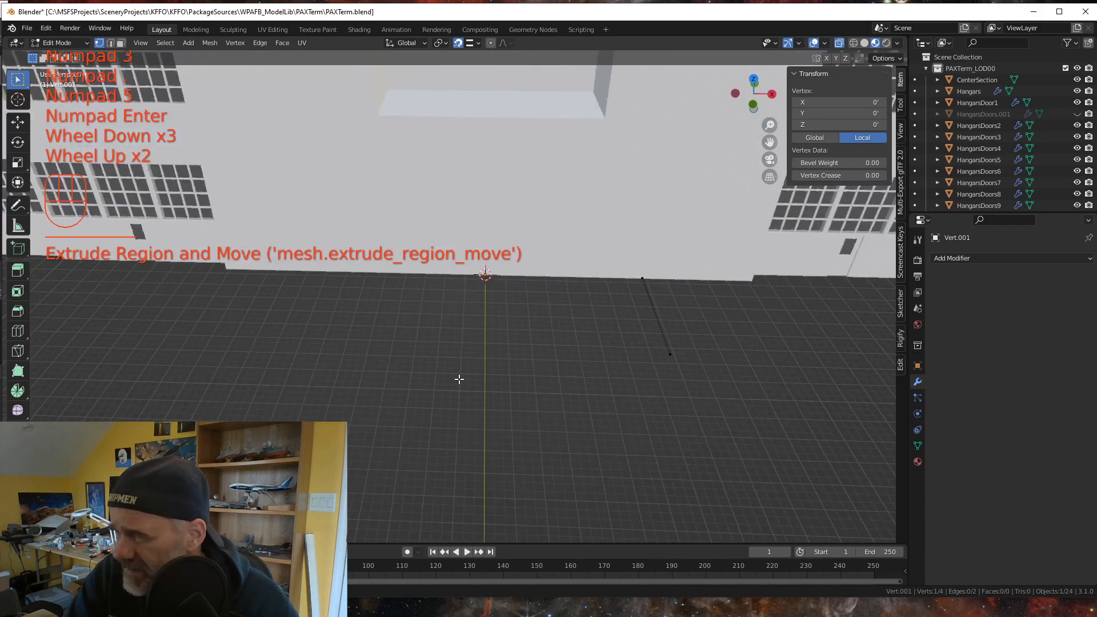
{"action": "scroll", "coordinate": [516, 373], "scroll_direction": "down", "scroll_amount": 2}
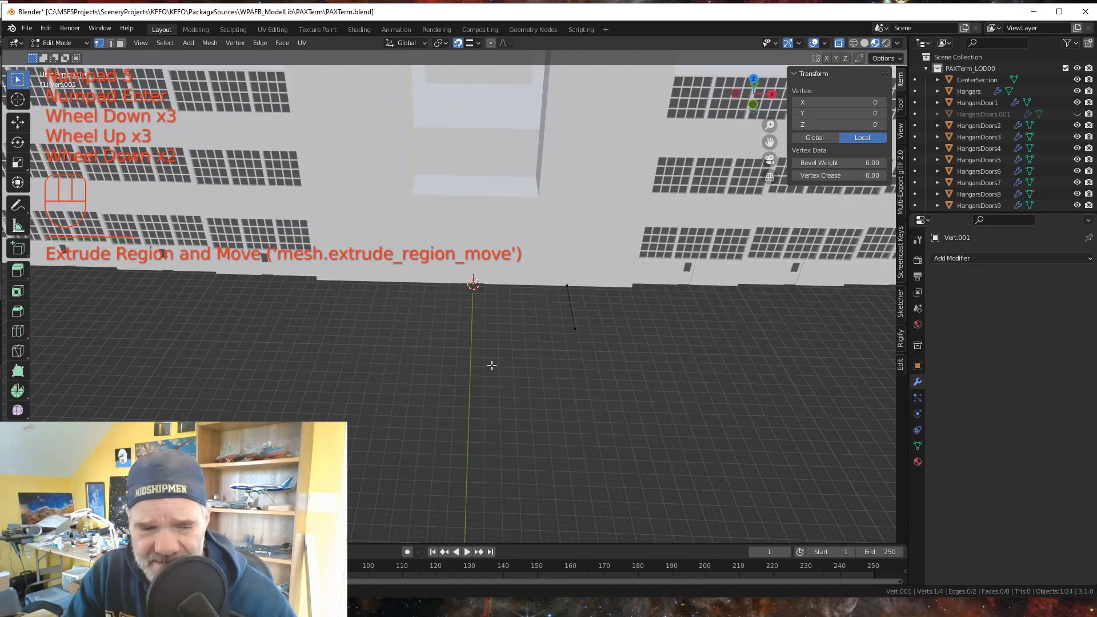
{"action": "key", "text": "ctrl+z"}
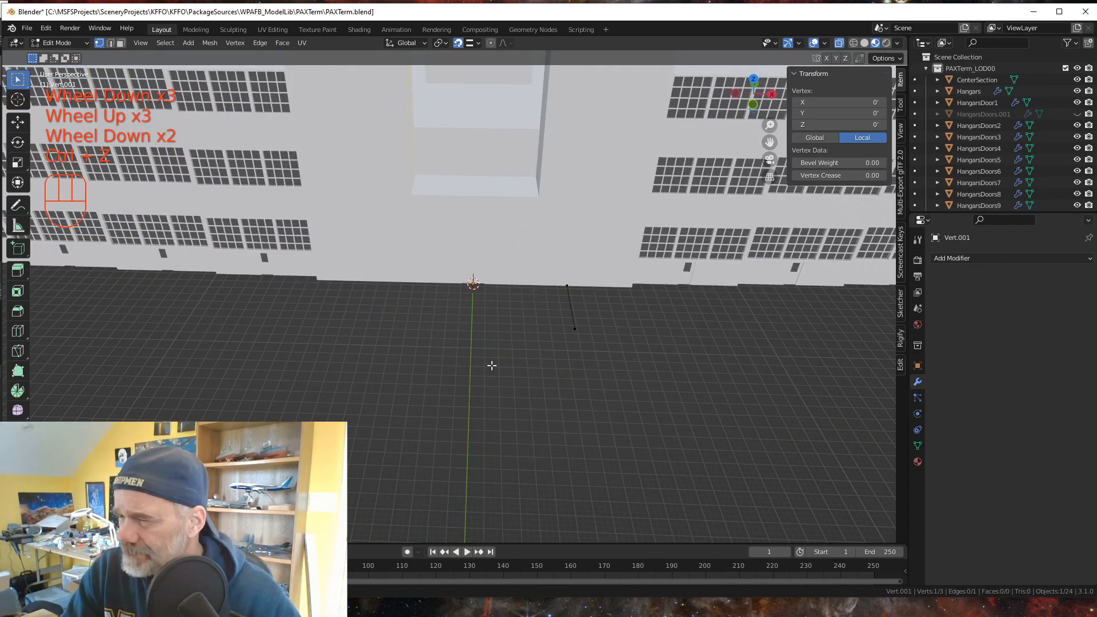
{"action": "key", "text": "ctrl+z"}
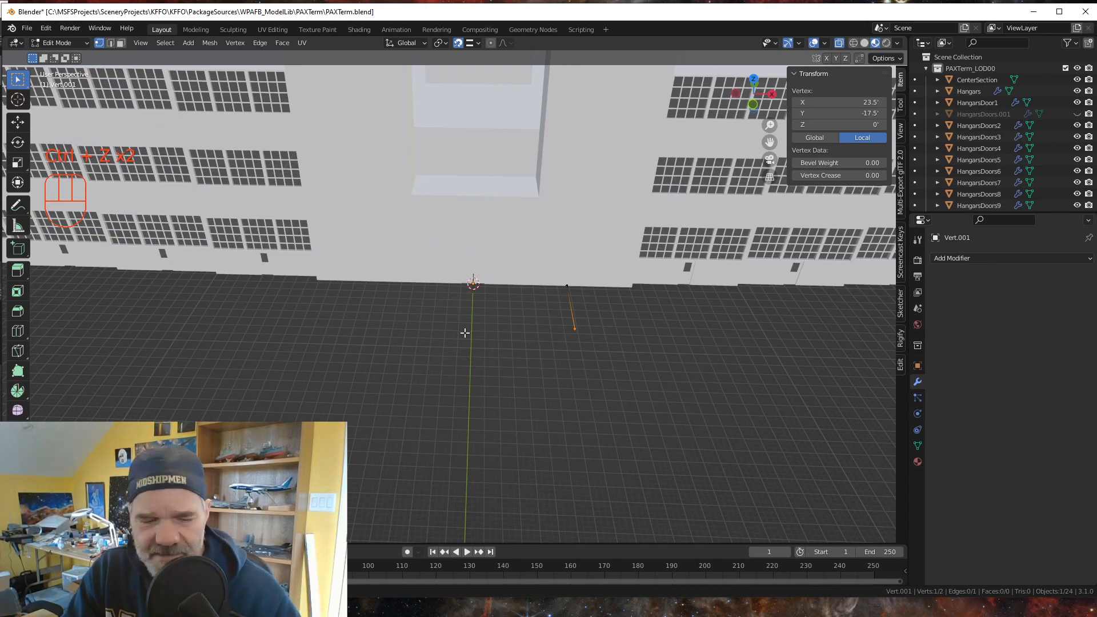
- Add a single vertex at the 3D cursor and extrude it 13.5 feet along the global X axis
{"action": "key", "text": "shift+a"}
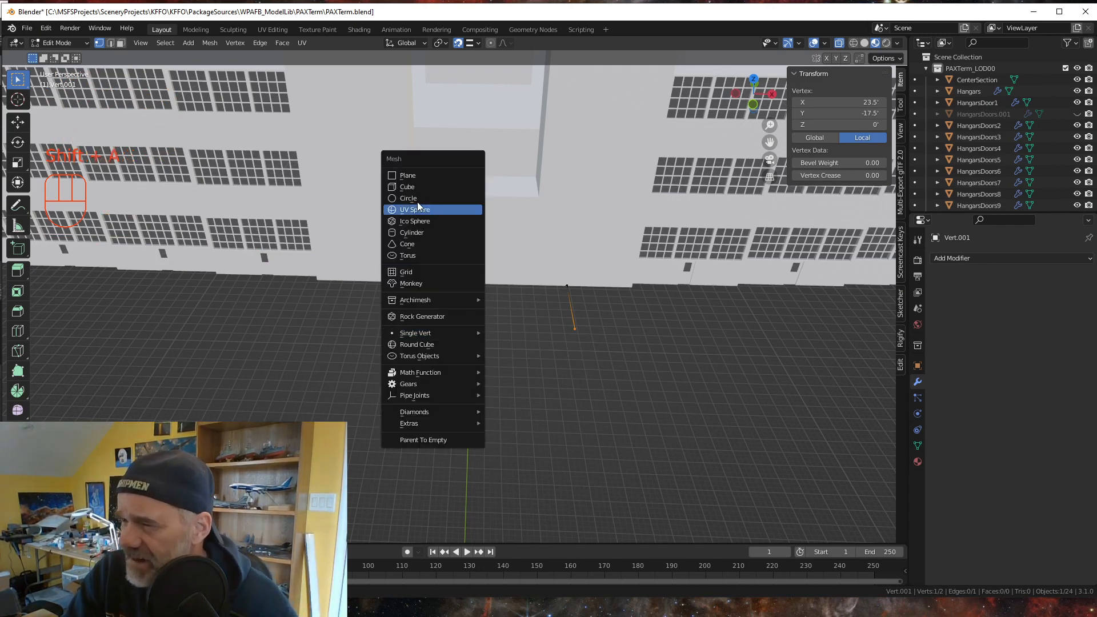
{"action": "mouse_move", "coordinate": [423, 333]}
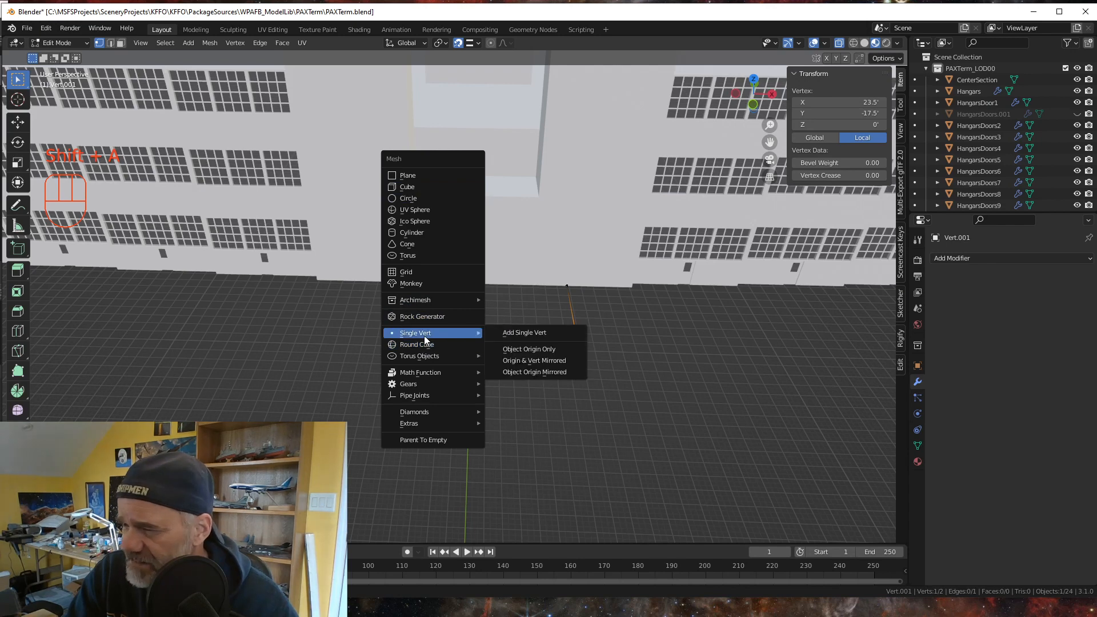
{"action": "left_click", "coordinate": [514, 331]}
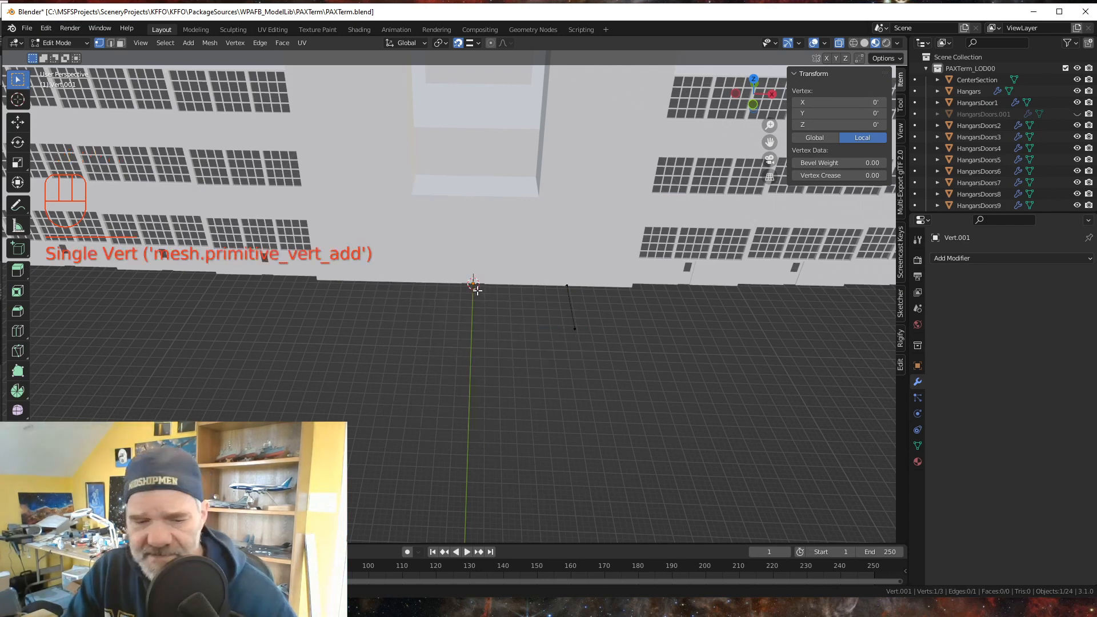
{"action": "key", "text": "e"}
{"action": "key", "text": "x"}
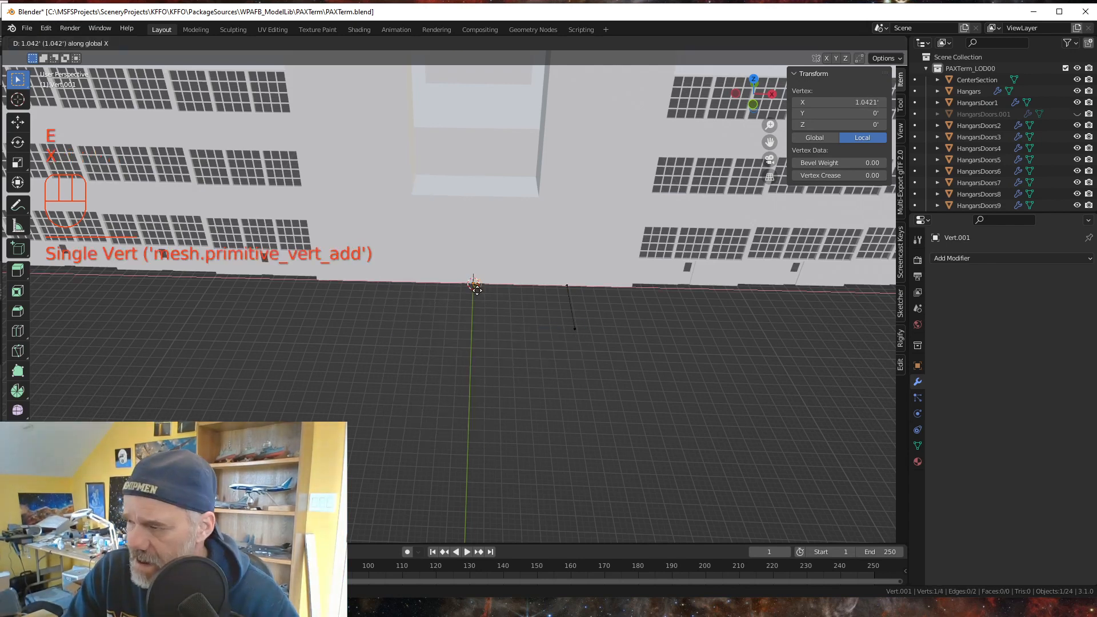
{"action": "type", "text": "13.5"}
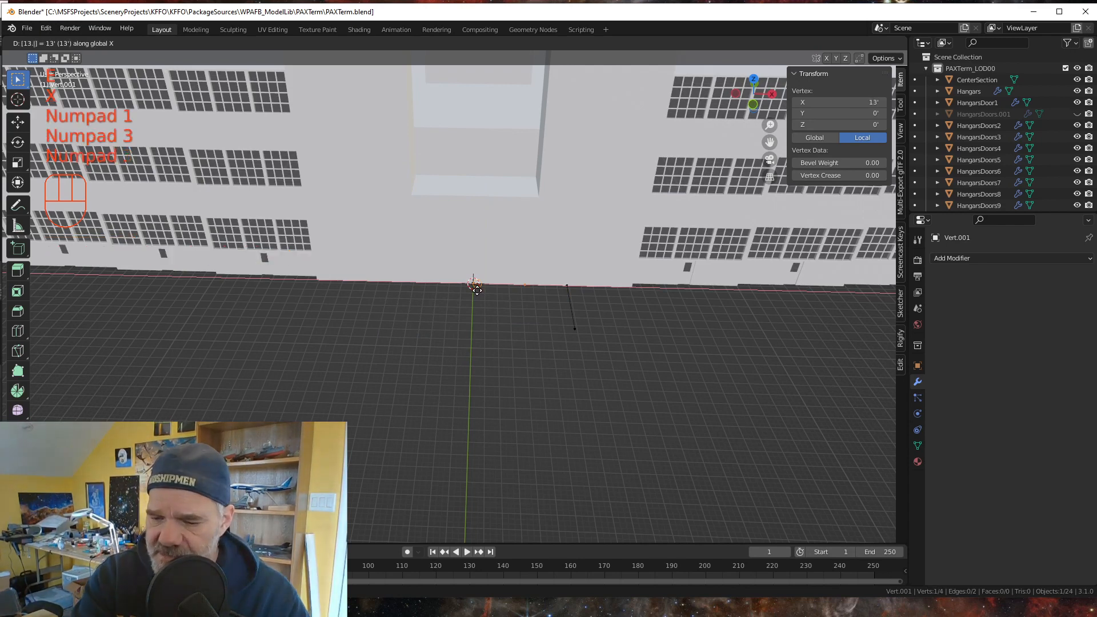
{"action": "key", "text": "KP_Enter"}
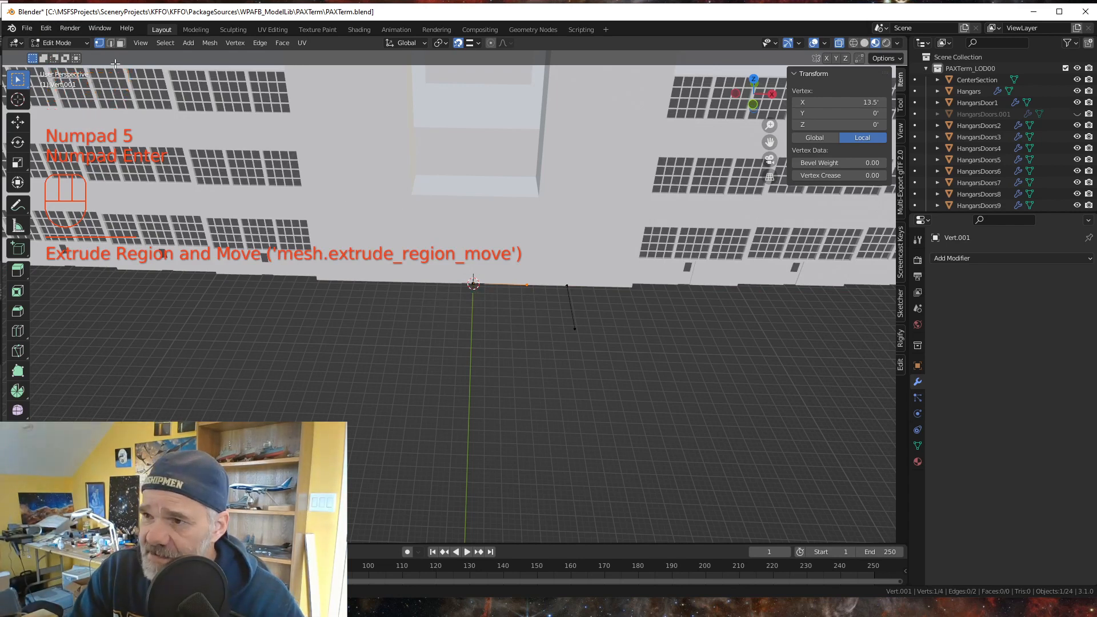
- Move the vertex at the 3D cursor -13.5 feet along the global X axis to lengthen the edge to the opposite side
{"action": "left_click", "coordinate": [473, 283]}
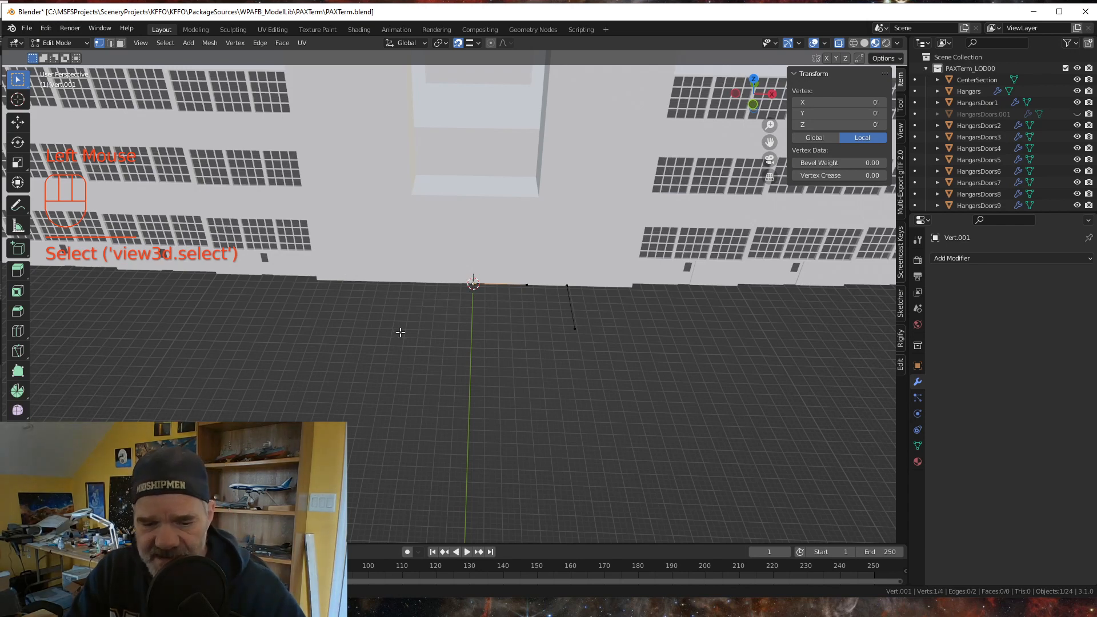
{"action": "key", "text": "g"}
{"action": "key", "text": "x"}
{"action": "key", "text": "minus"}
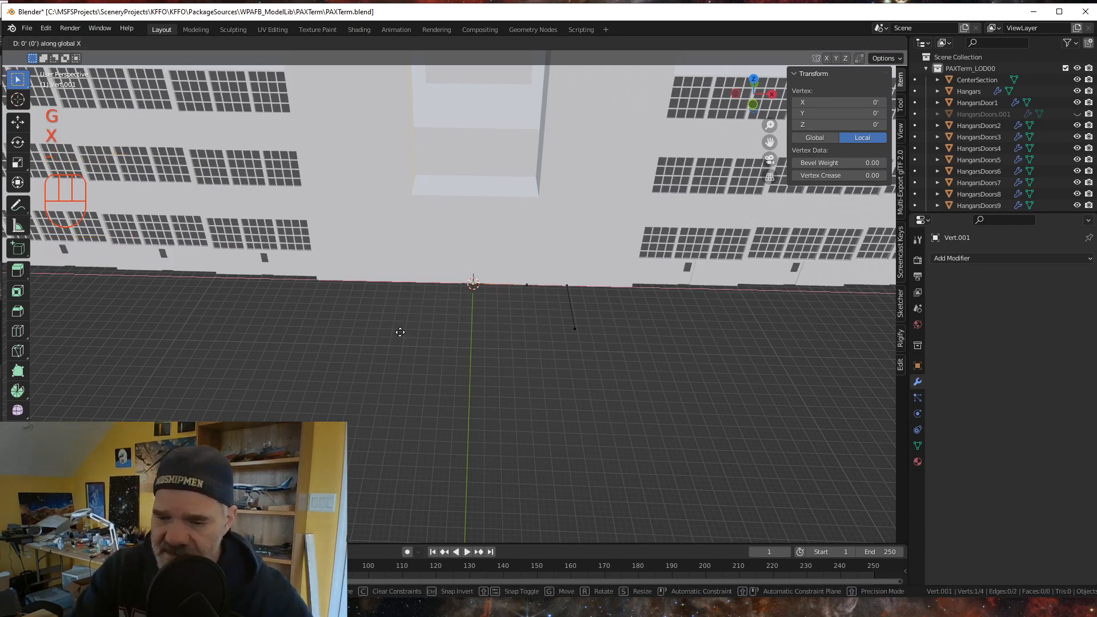
{"action": "type", "text": "13.5"}
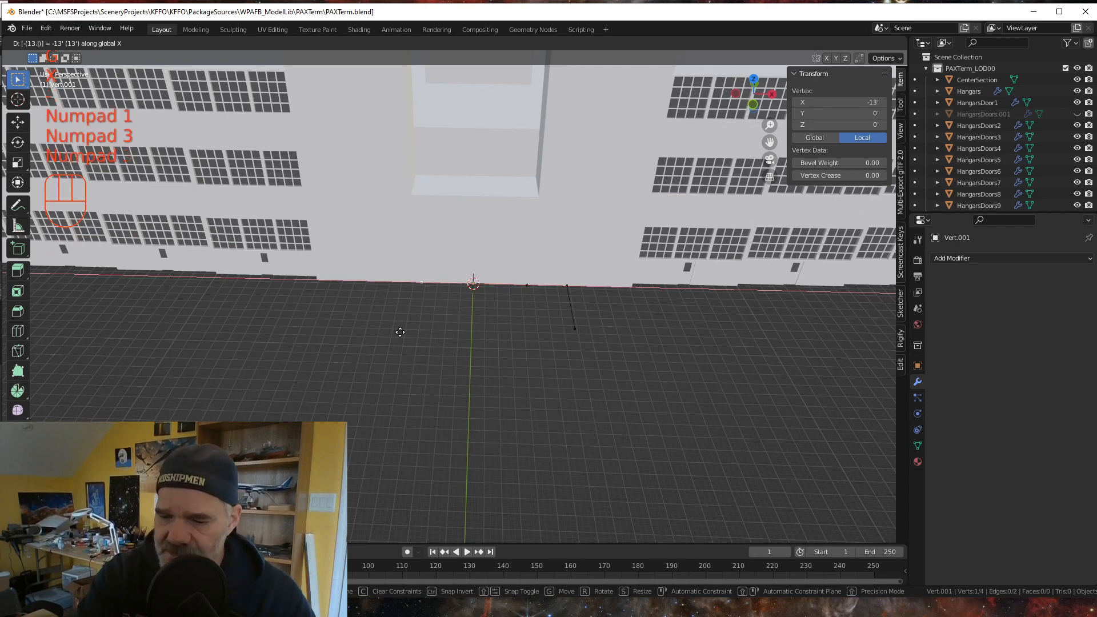
{"action": "key", "text": "KP_Enter"}
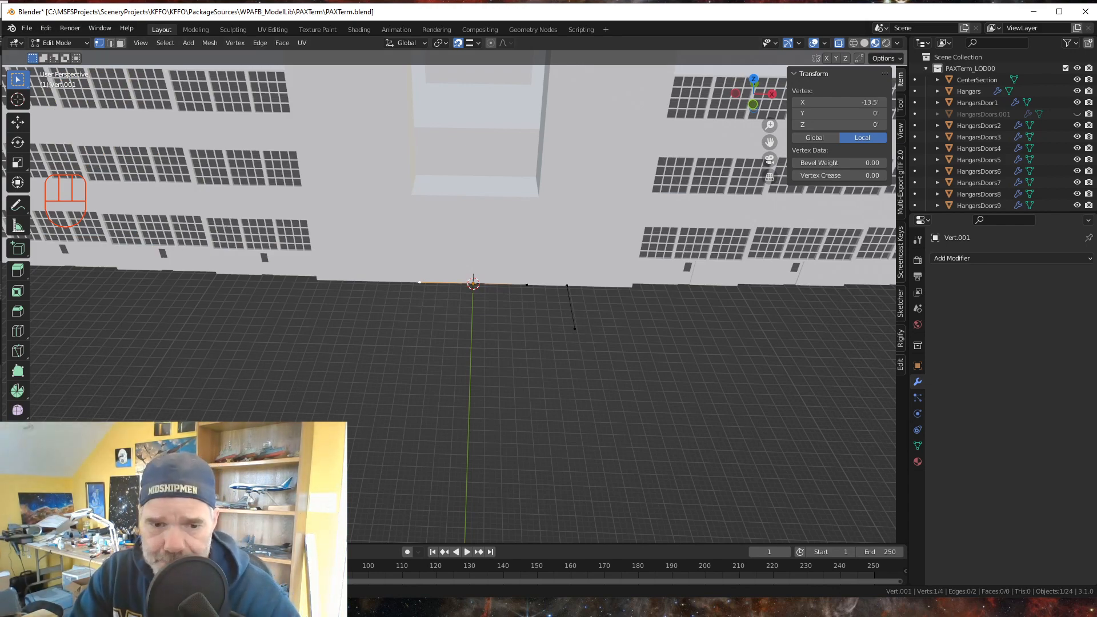
- Switch to Google Earth Pro and measure the tower base's depth across its roof, from the building wall to the outer edge, with the 3D path ruler
{"action": "key", "text": "alt+Tab"}
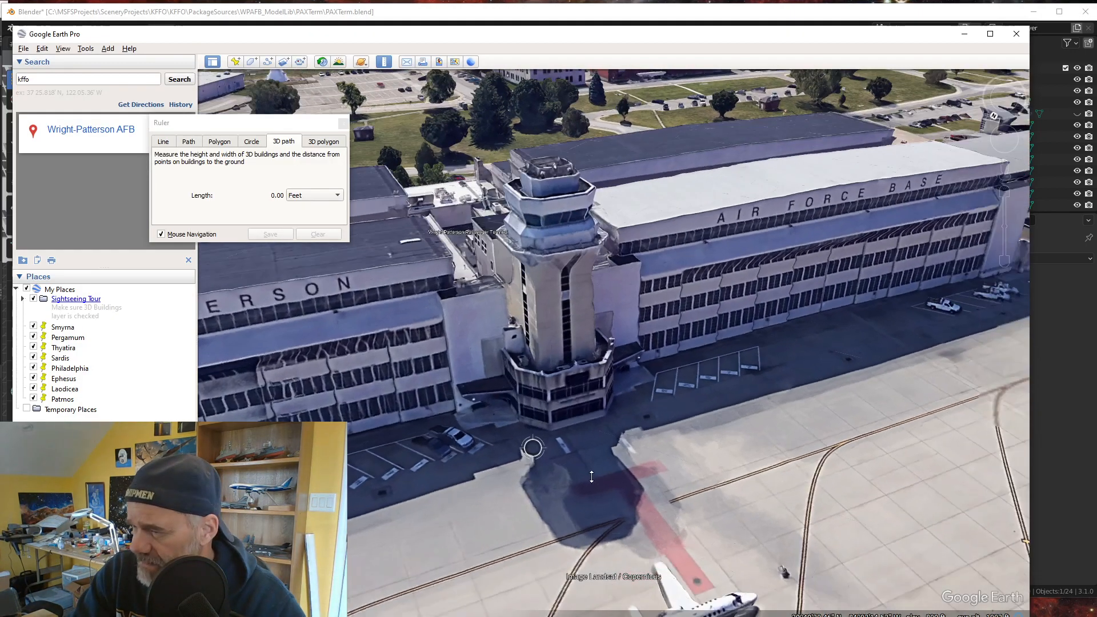
{"action": "middle_click_drag", "start_coordinate": [591, 476], "coordinate": [715, 449]}
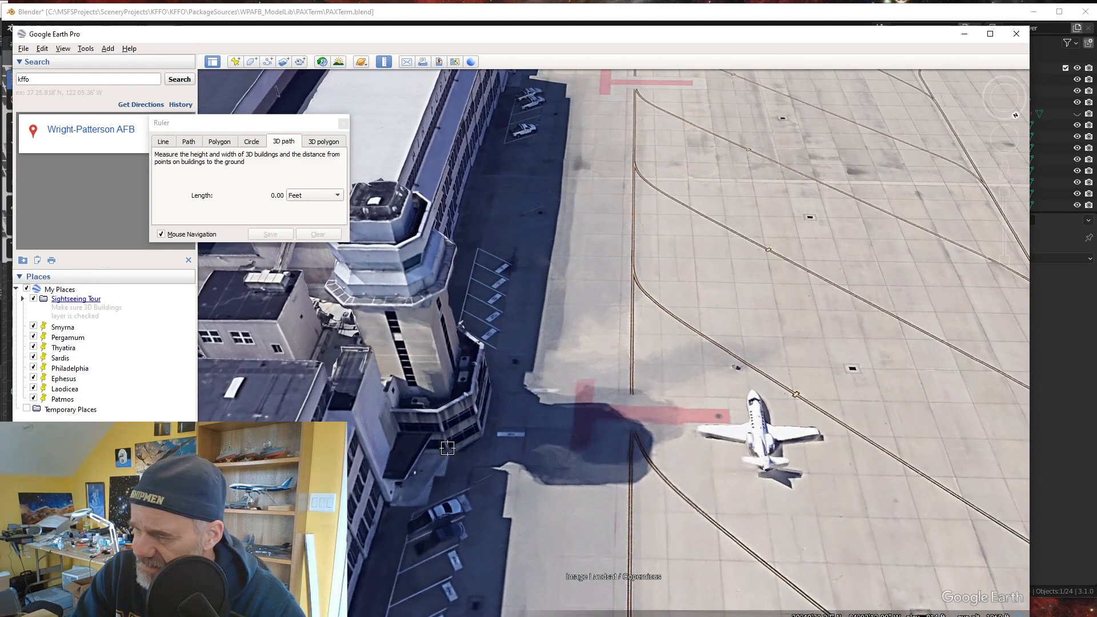
{"action": "middle_click_drag", "start_coordinate": [479, 476], "coordinate": [447, 486]}
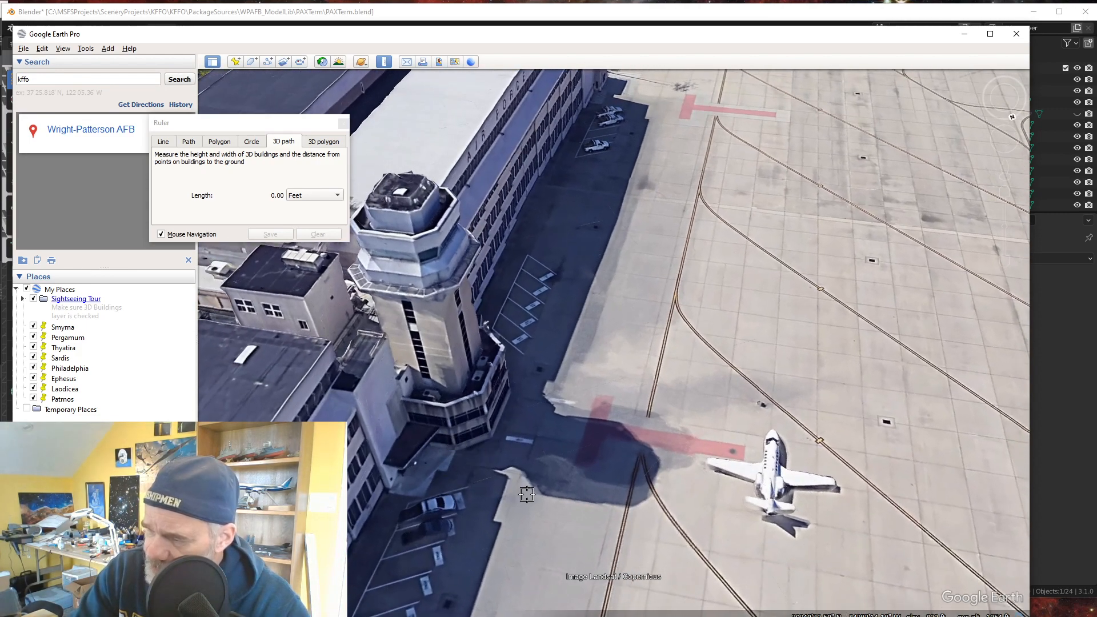
{"action": "mouse_move", "coordinate": [536, 473]}
{"action": "middle_mouse_down"}
{"action": "mouse_move", "coordinate": [537, 498]}
{"action": "mouse_move", "coordinate": [569, 486]}
{"action": "middle_mouse_up"}
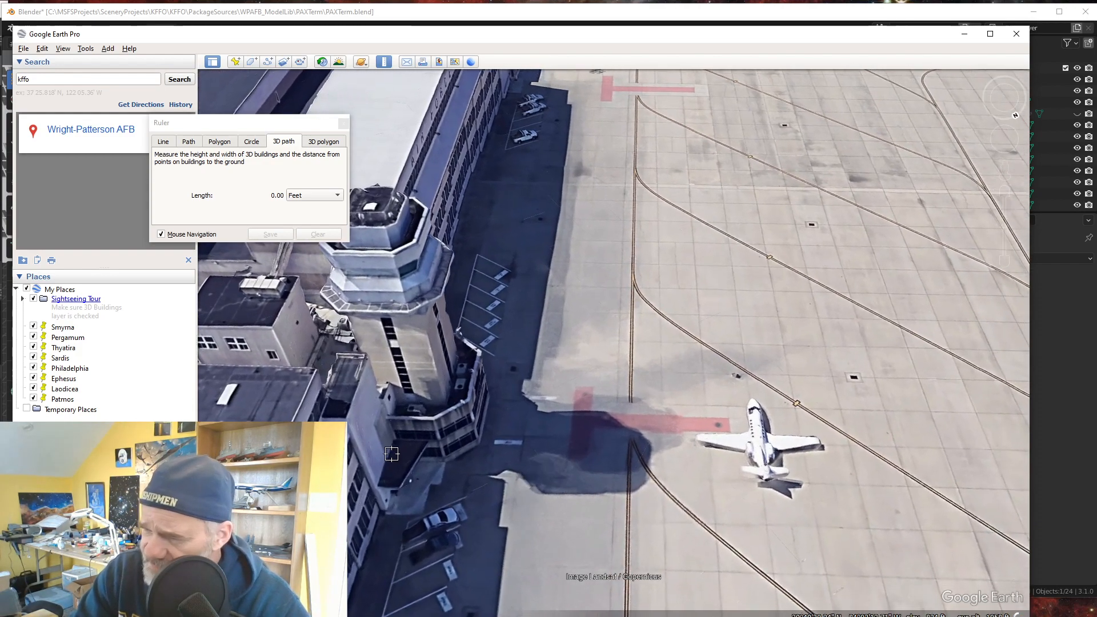
{"action": "left_click", "coordinate": [396, 407]}
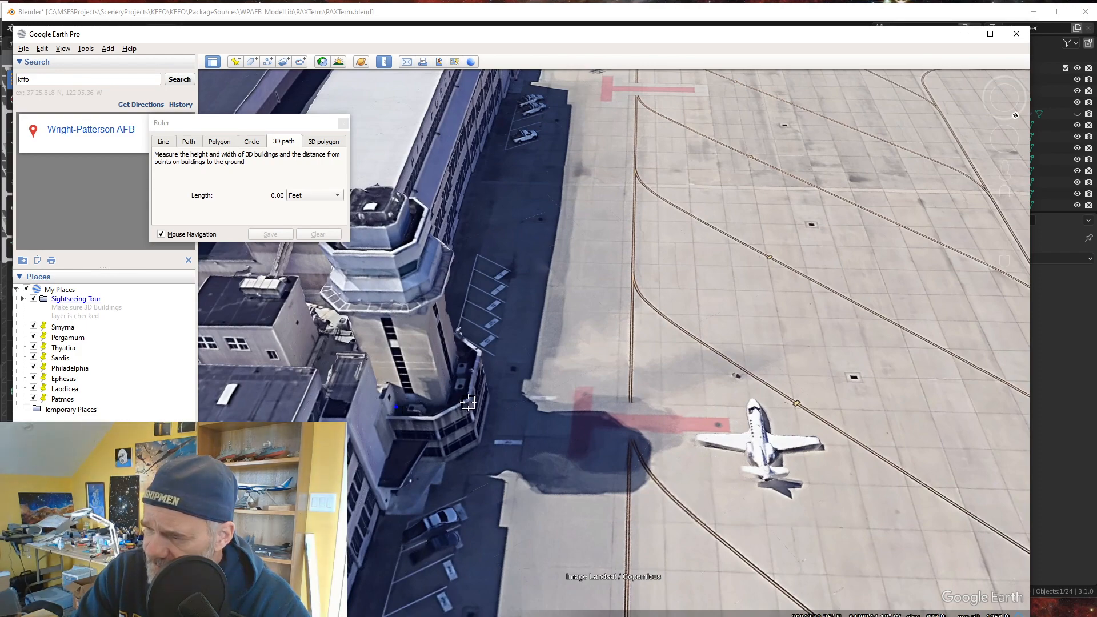
{"action": "left_click", "coordinate": [469, 399]}
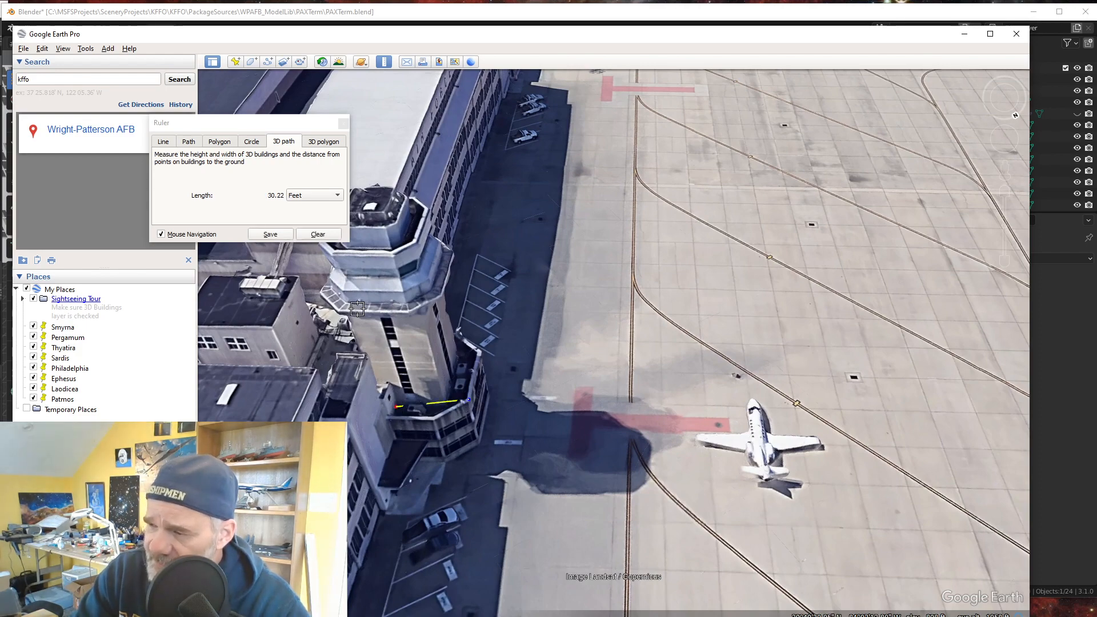
- Clear the depth measurement and measure a short ground distance outward beside the tower base with the 3D path ruler, clearing that path too
{"action": "middle_click_drag", "start_coordinate": [517, 459], "coordinate": [412, 452]}
{"action": "left_click", "coordinate": [318, 234]}
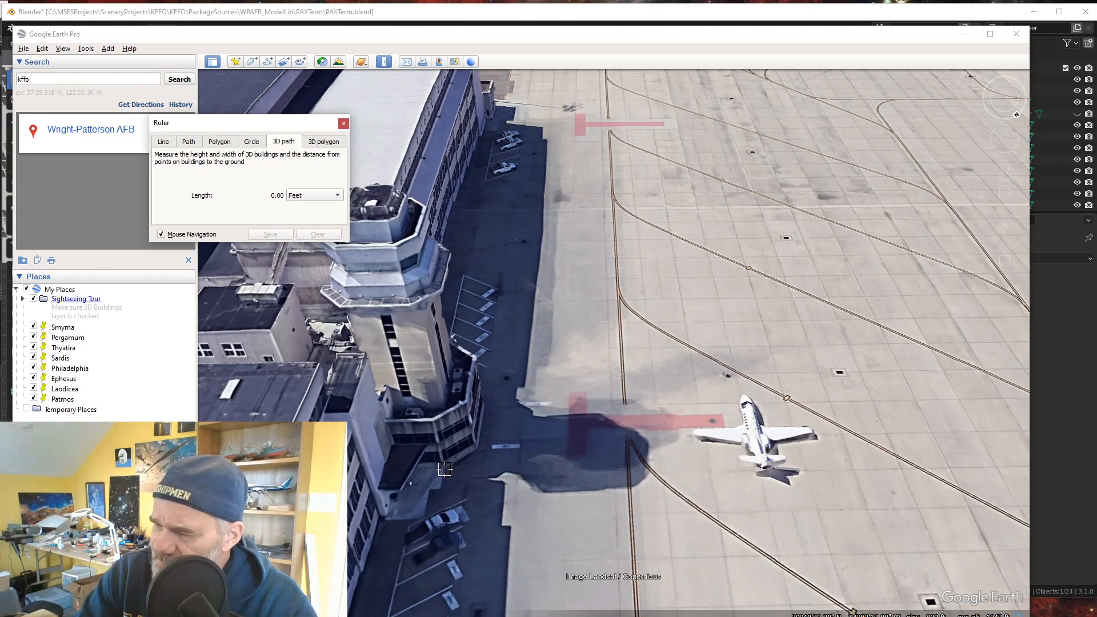
{"action": "left_click", "coordinate": [445, 469]}
{"action": "mouse_move", "coordinate": [461, 516]}
{"action": "middle_mouse_down"}
{"action": "mouse_move", "coordinate": [528, 524]}
{"action": "mouse_move", "coordinate": [507, 611]}
{"action": "middle_mouse_up"}
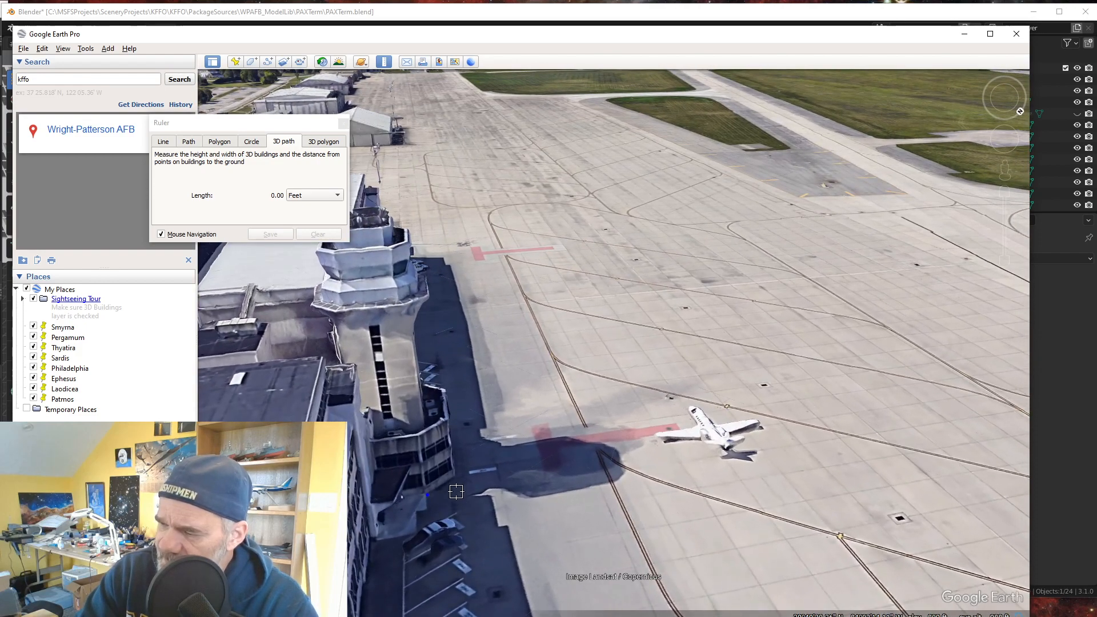
{"action": "left_click", "coordinate": [456, 492]}
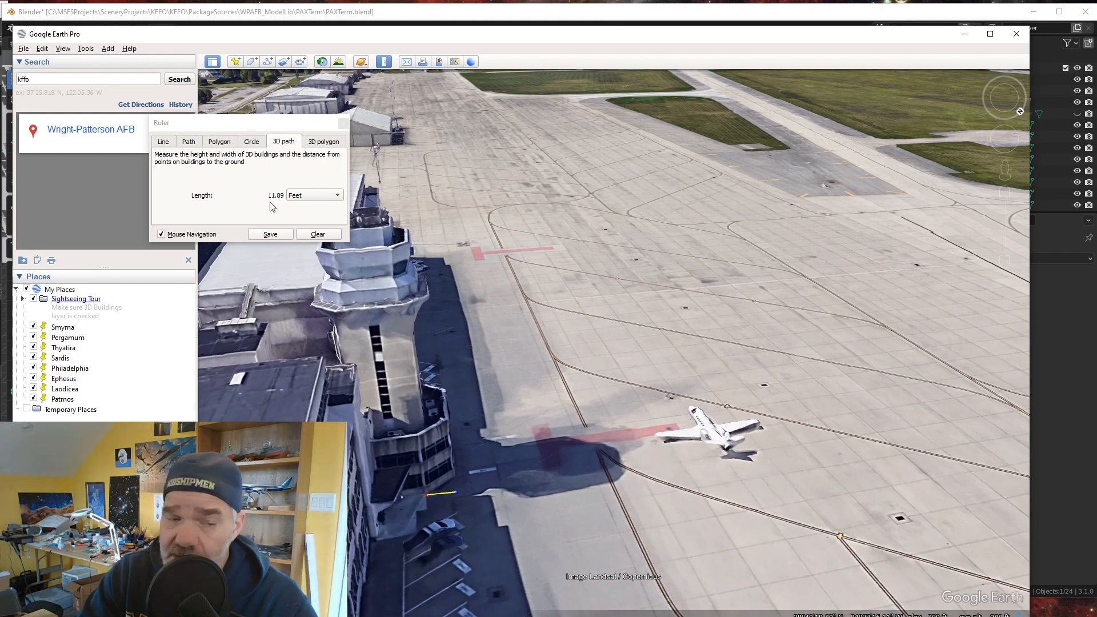
{"action": "left_click", "coordinate": [318, 235]}
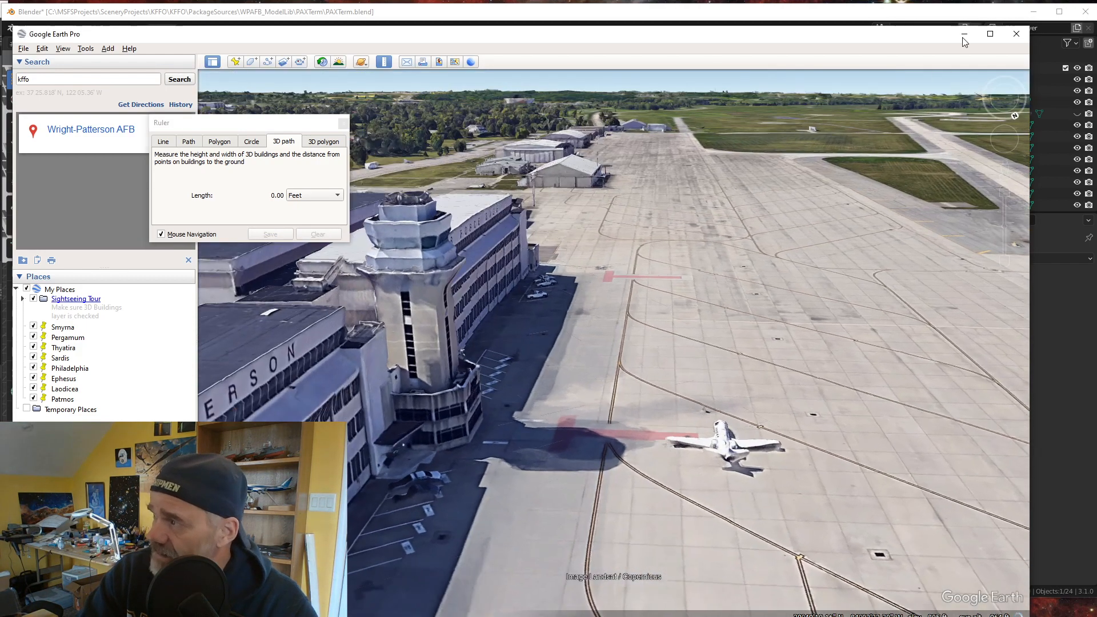
- Switch to Blender and select the edge running through the 3D cursor in edge select mode
{"action": "left_click", "coordinate": [965, 34]}
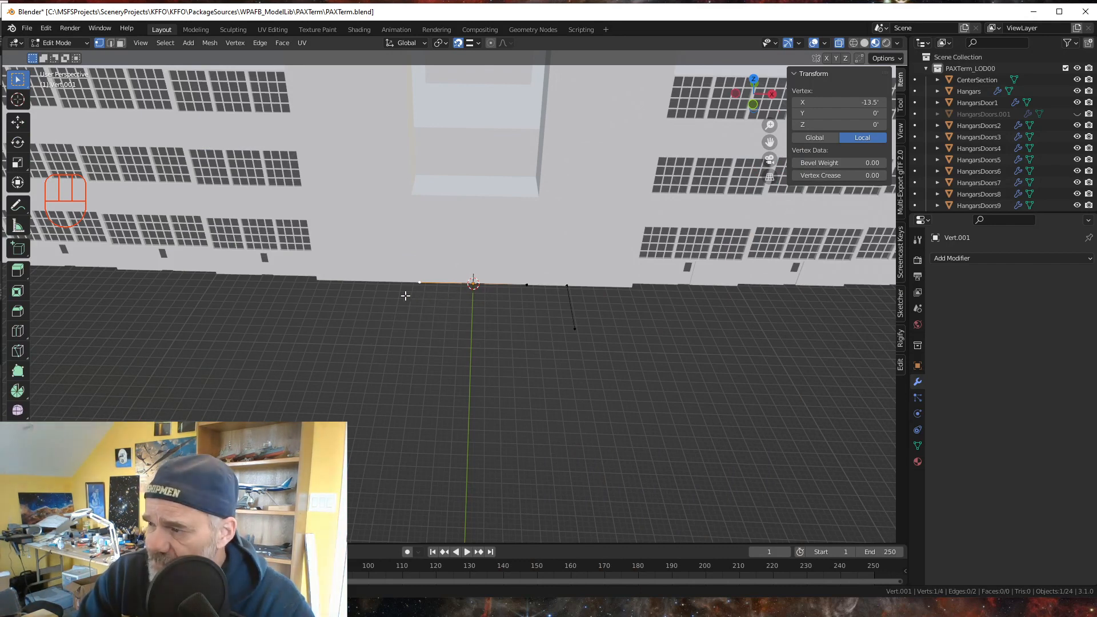
{"action": "left_click", "coordinate": [111, 43]}
{"action": "left_click", "coordinate": [436, 324]}
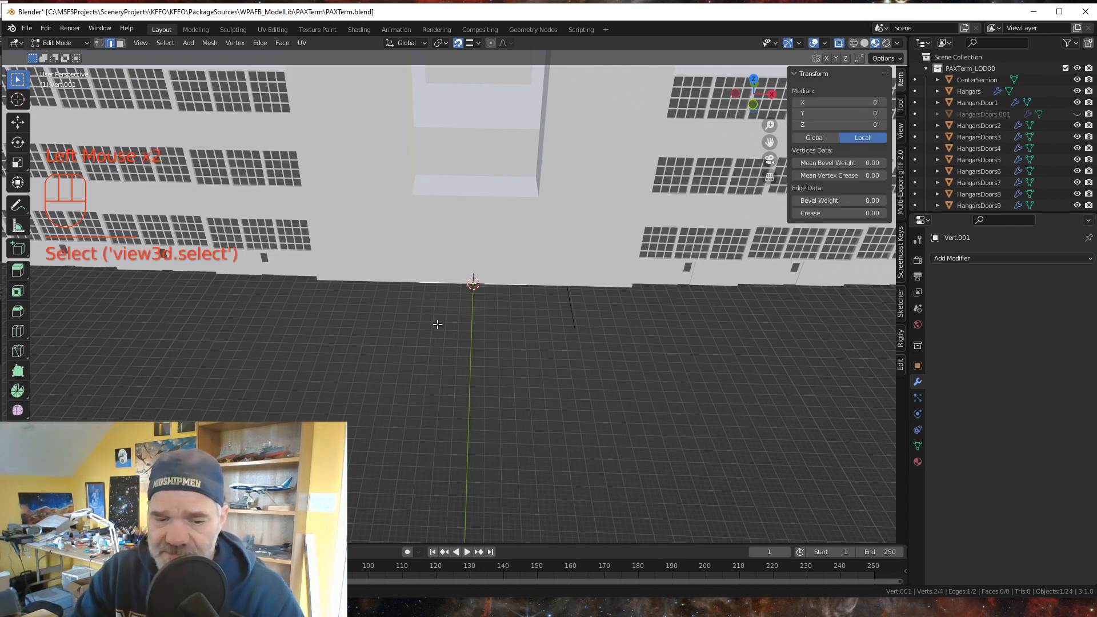
{"action": "key", "text": "g"}
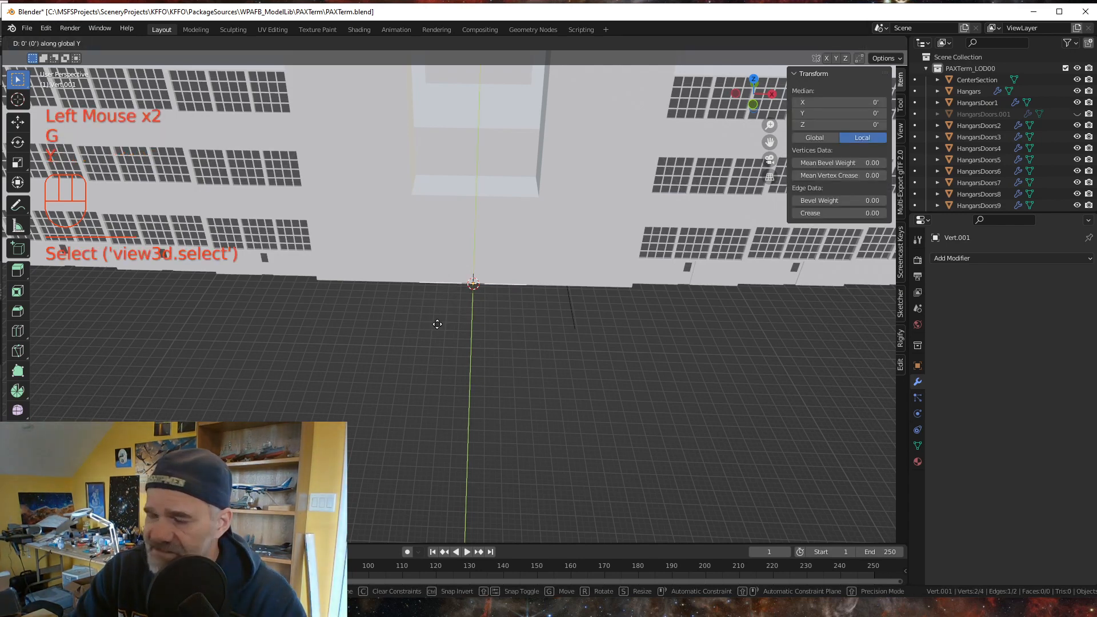
{"action": "key", "text": "y"}
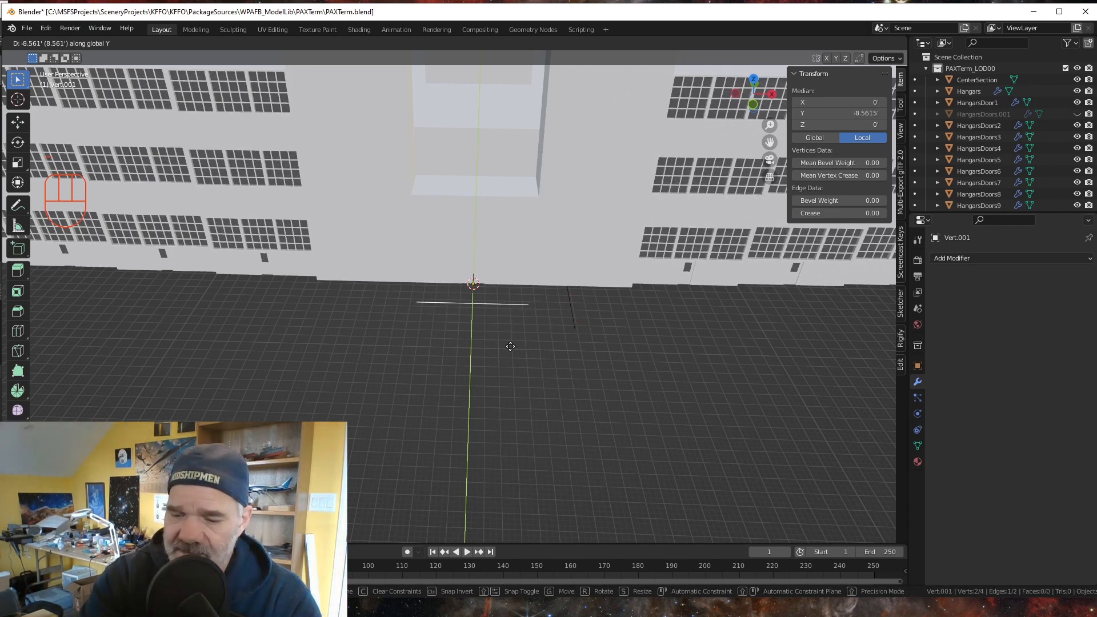
{"action": "key", "text": "KP_2"}
{"action": "key", "text": "KP_9"}
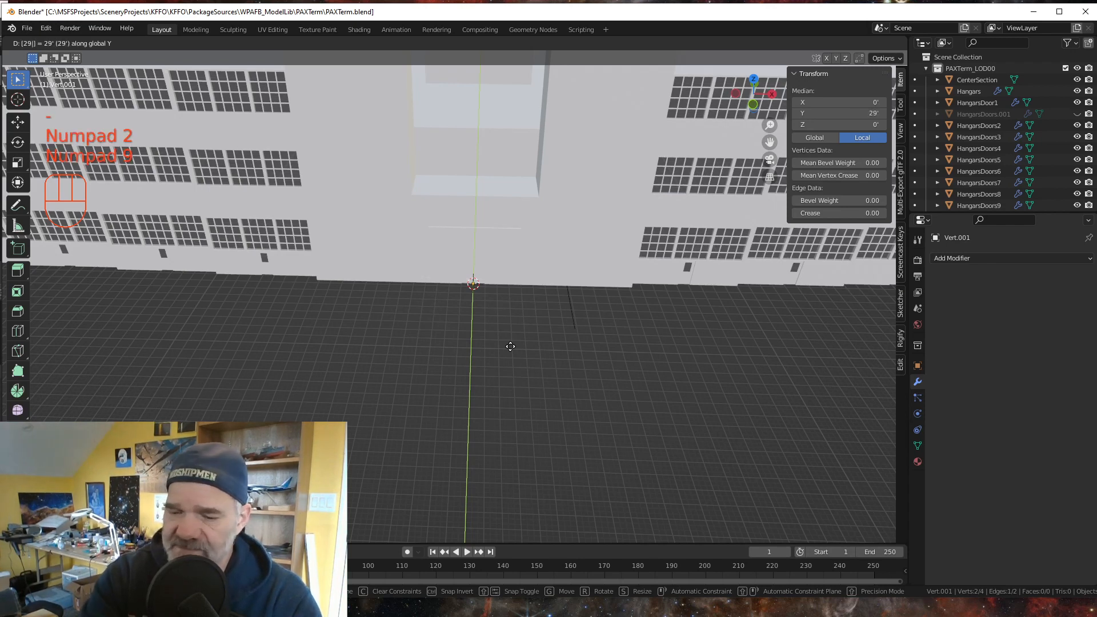
{"action": "key", "text": "BackSpace"}
{"action": "key", "text": "BackSpace"}
{"action": "key", "text": "BackSpace"}
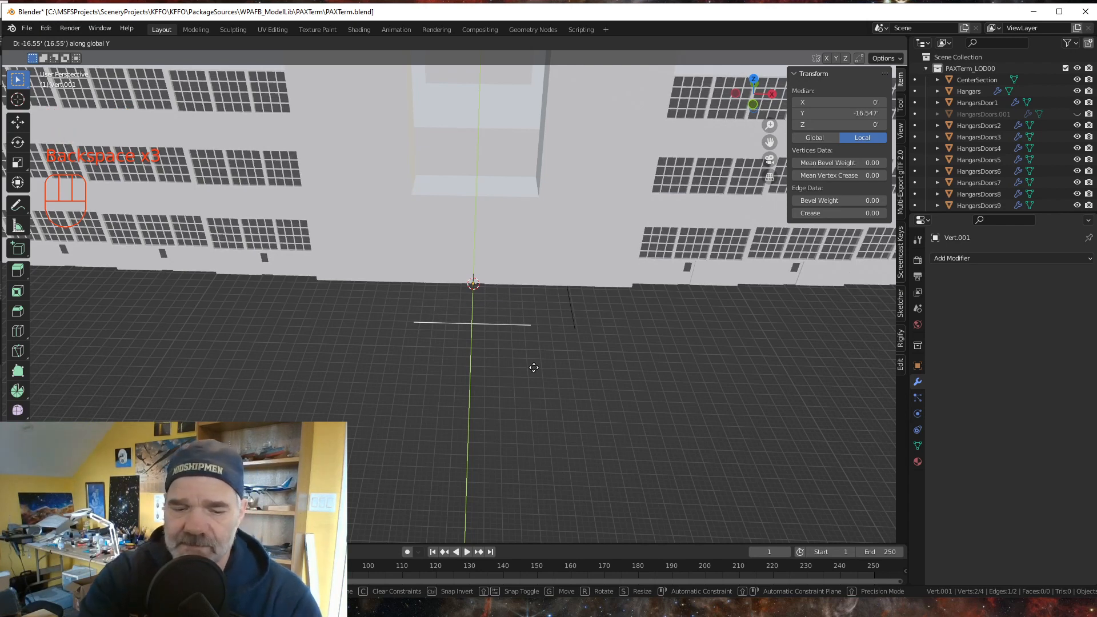
{"action": "key", "text": "g"}
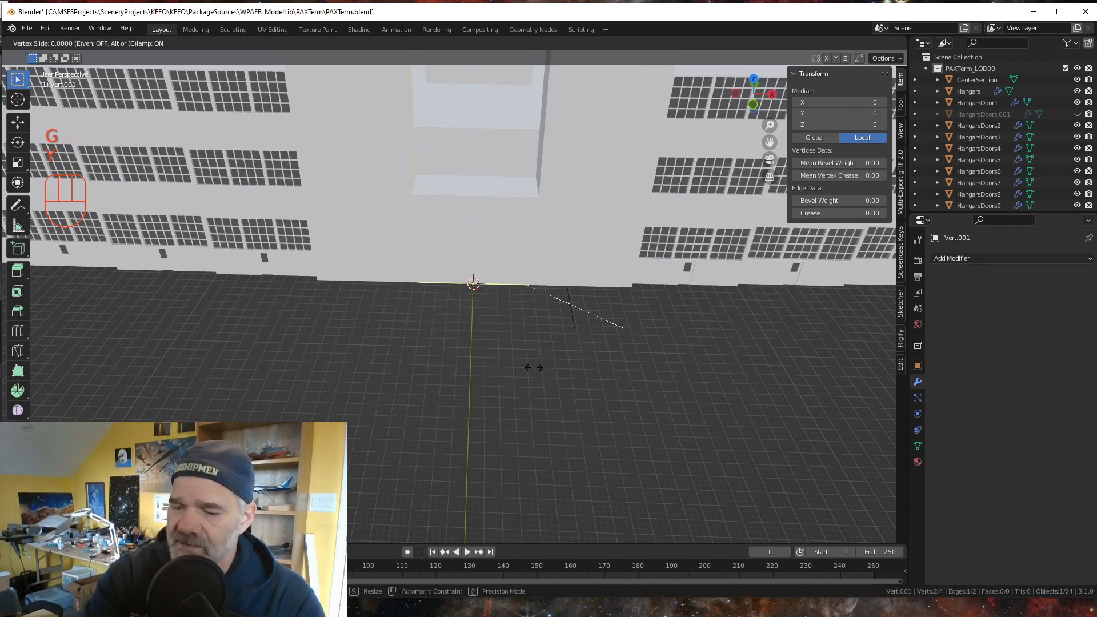
{"action": "type", "text": "29"}
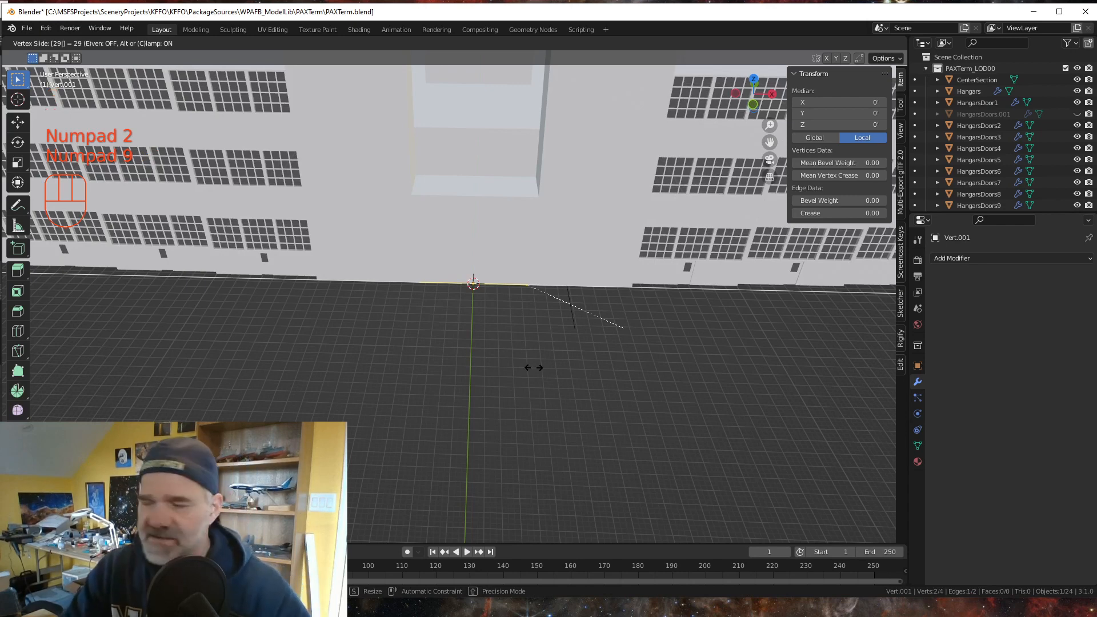
{"action": "key", "text": "Escape"}
- Select the edge running through the 3D cursor and move it -29.5 feet along the global Y axis
{"action": "left_click", "coordinate": [438, 309]}
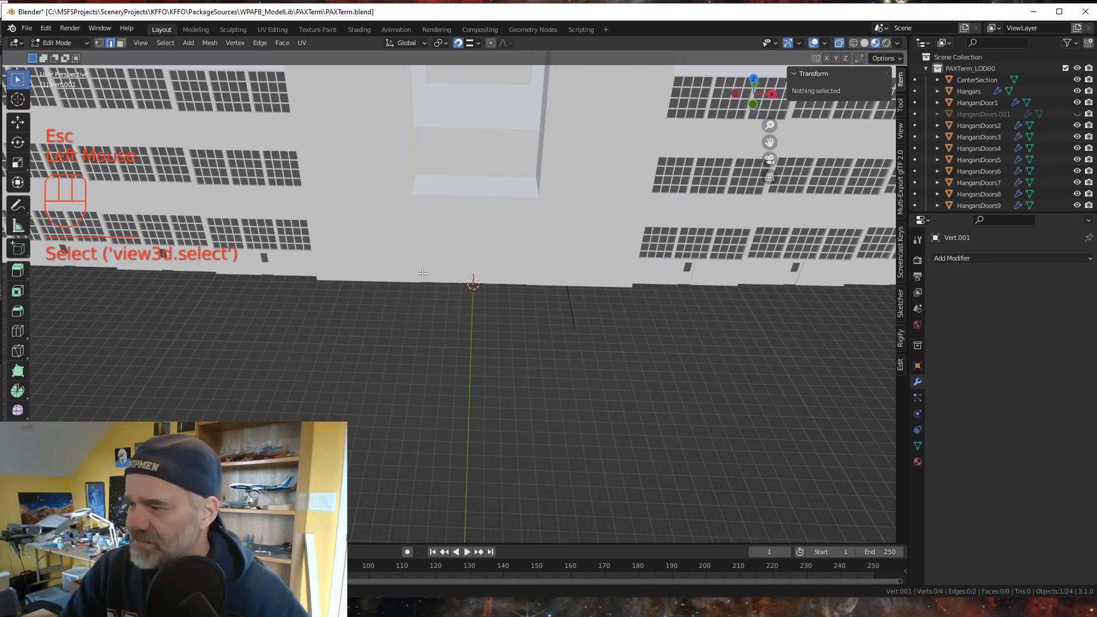
{"action": "left_click", "coordinate": [446, 284]}
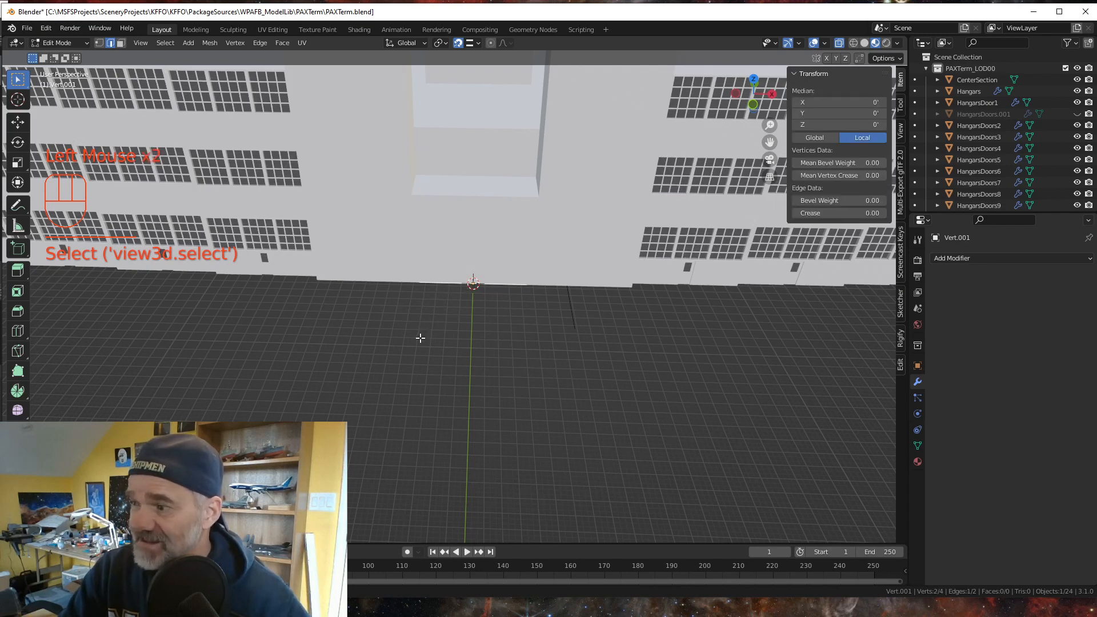
{"action": "key", "text": "g"}
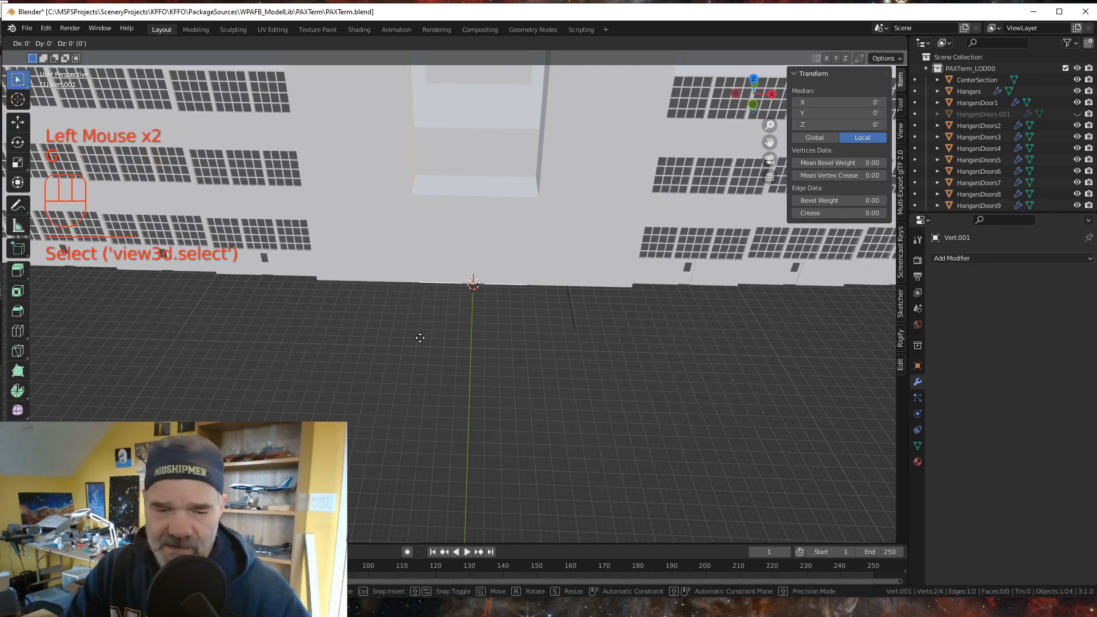
{"action": "key", "text": "y"}
{"action": "key", "text": "KP_2"}
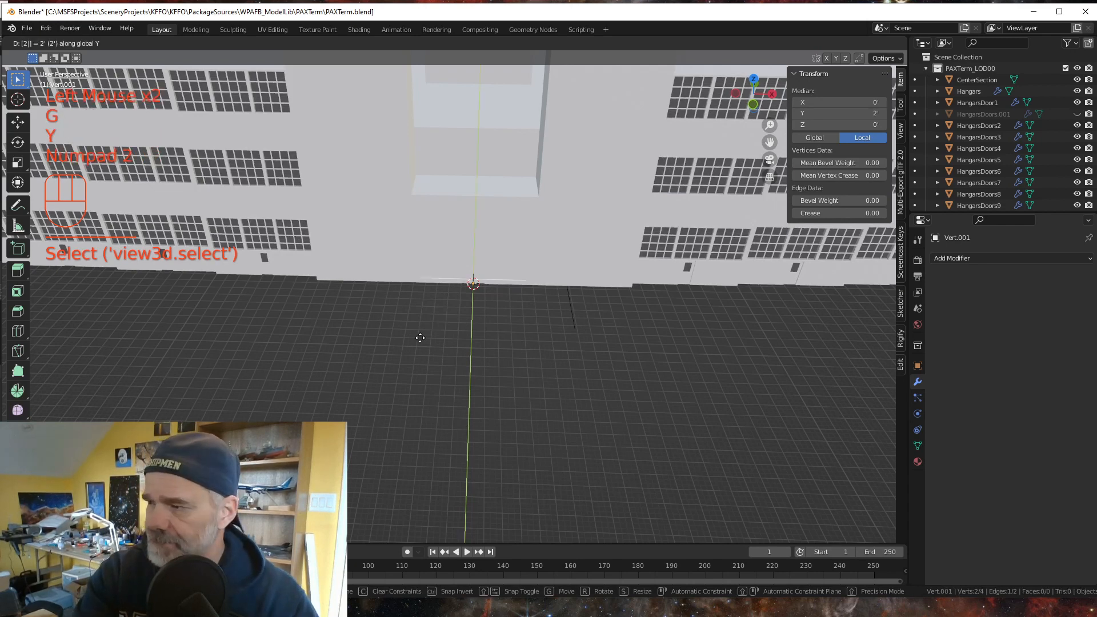
{"action": "key", "text": "BackSpace"}
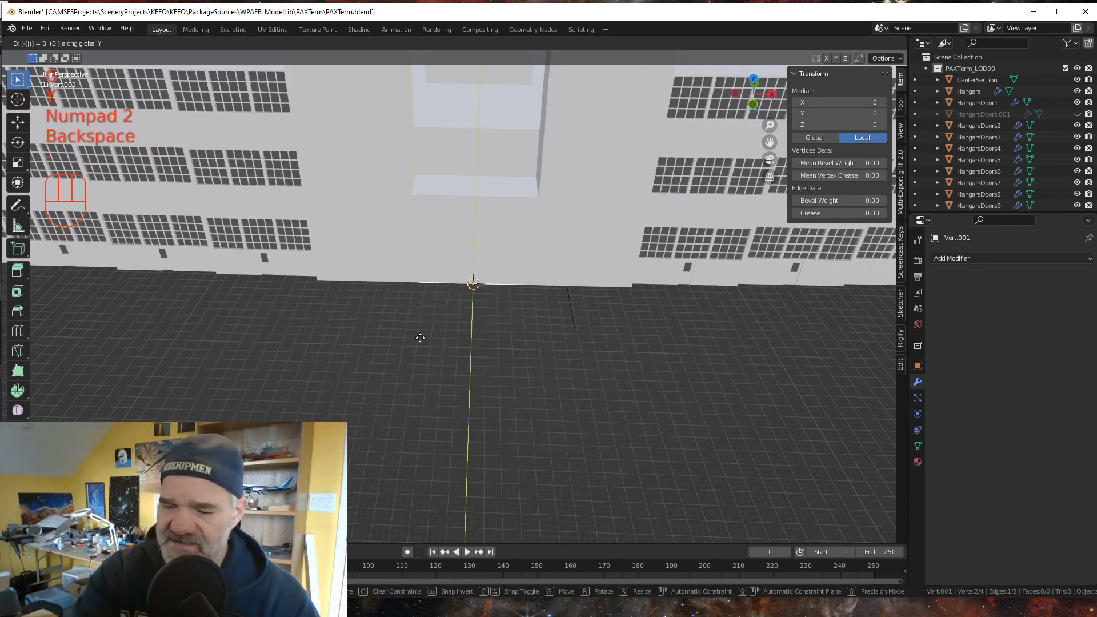
{"action": "key", "text": "minus"}
{"action": "key", "text": "KP_2"}
{"action": "key", "text": "KP_9"}
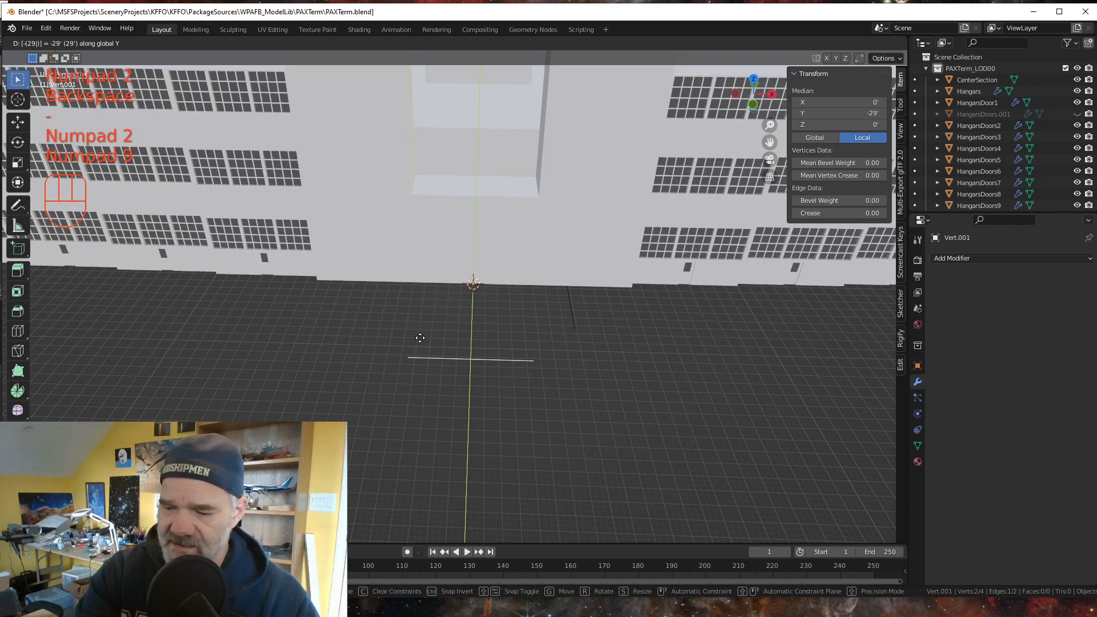
{"action": "key", "text": "KP_Decimal"}
{"action": "key", "text": "KP_5"}
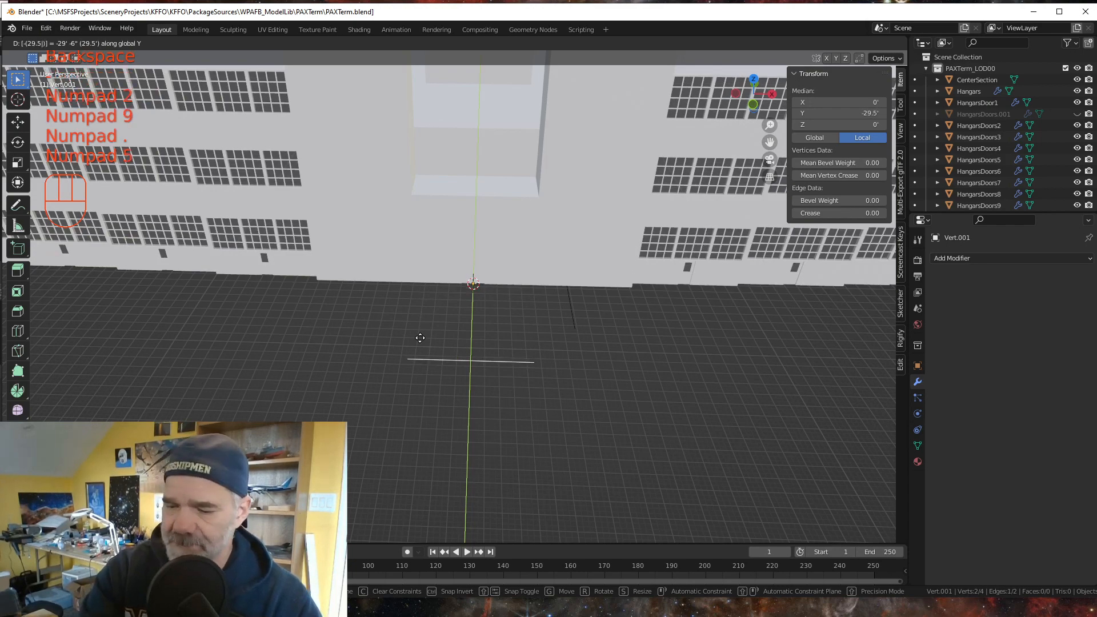
{"action": "key", "text": "KP_Enter"}
- Duplicate the existing side edge of the tower base and move the copy -47 feet along the global X axis to the opposite side
{"action": "middle_click_drag", "start_coordinate": [483, 312], "coordinate": [514, 238]}
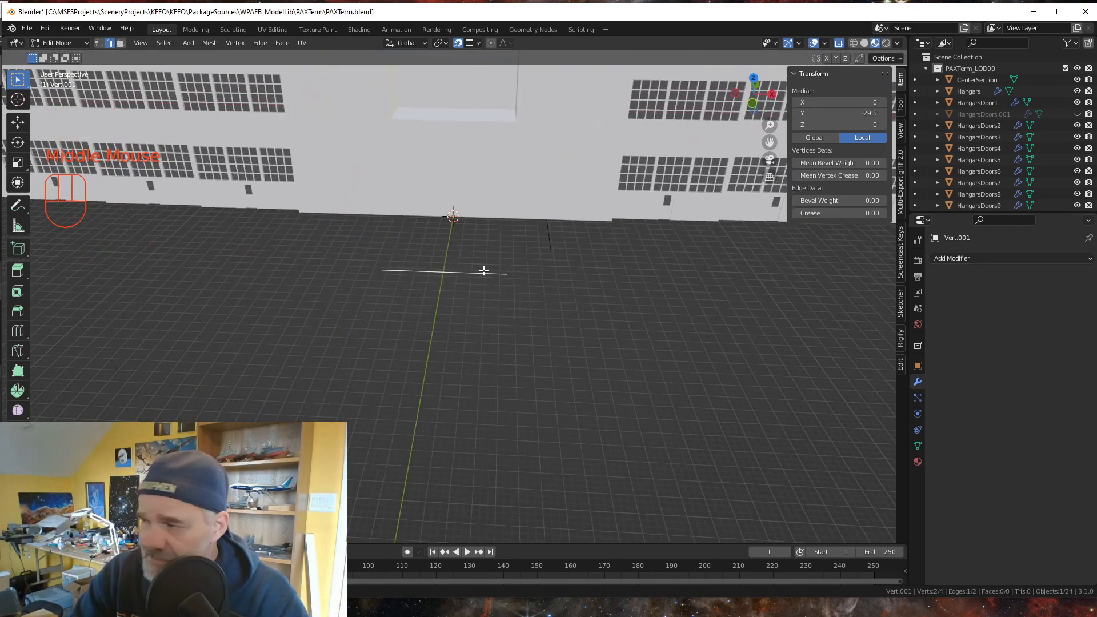
{"action": "left_click", "coordinate": [548, 233]}
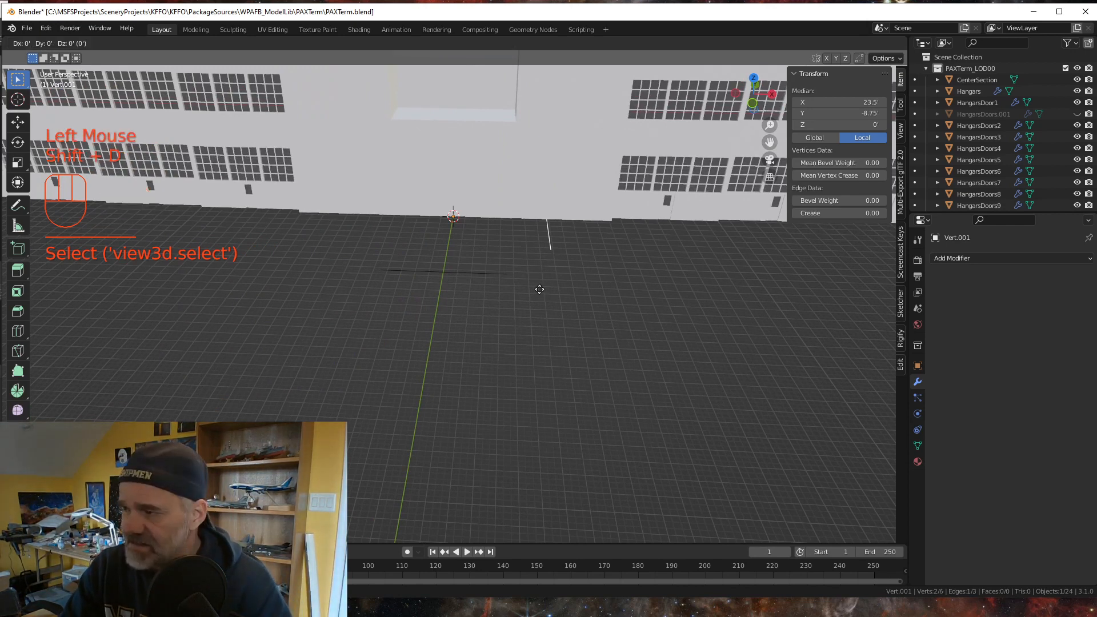
{"action": "key", "text": "shift+d"}
{"action": "key", "text": "Escape"}
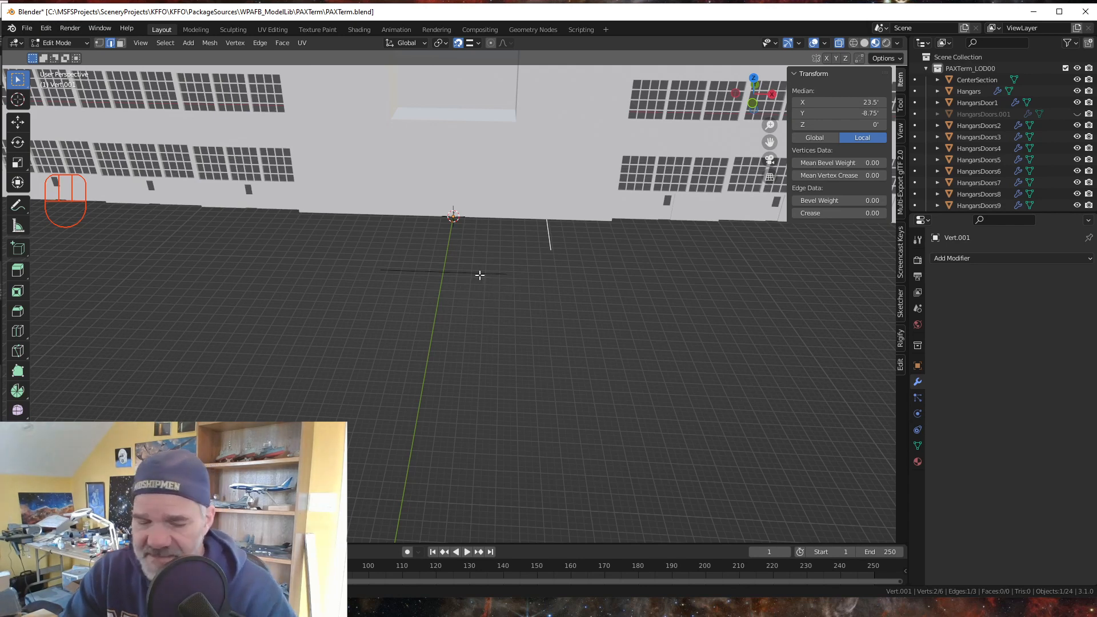
{"action": "key", "text": "g"}
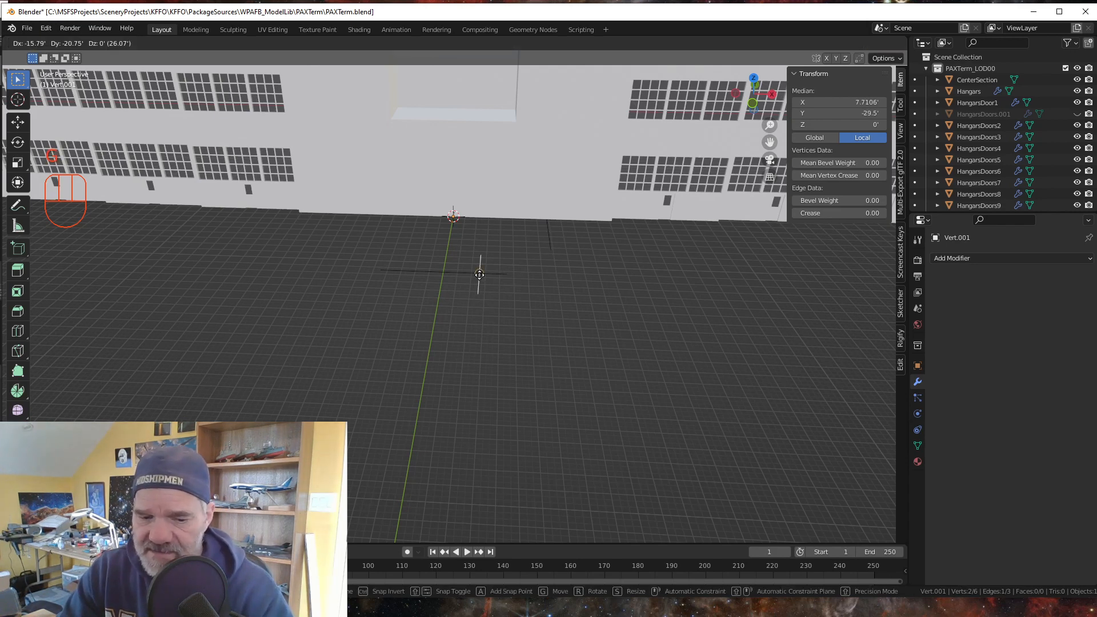
{"action": "key", "text": "x"}
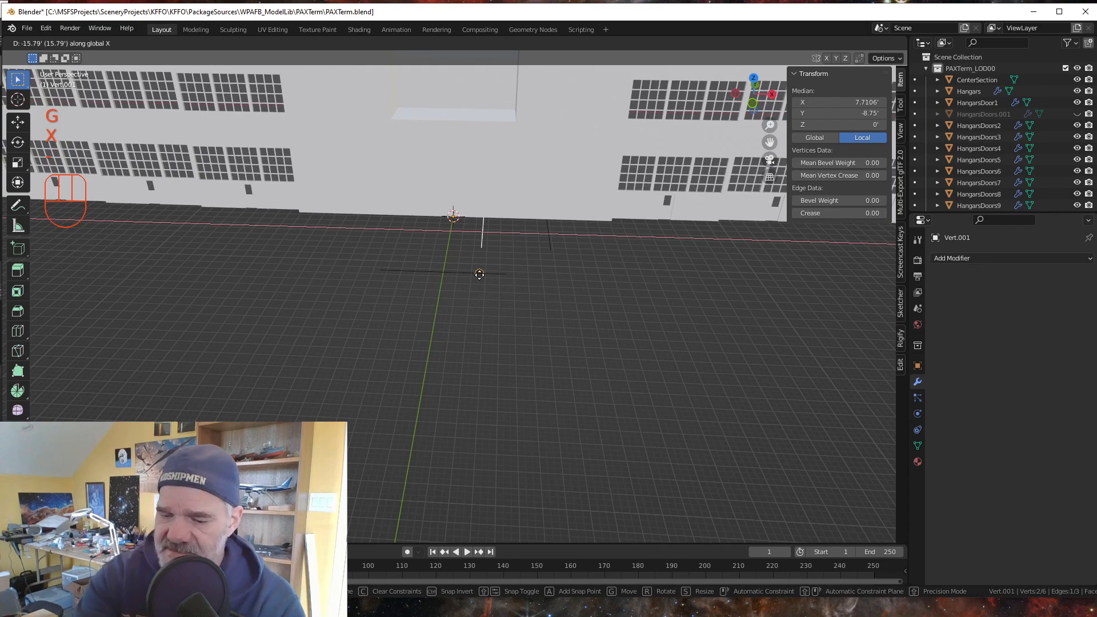
{"action": "type", "text": "-47"}
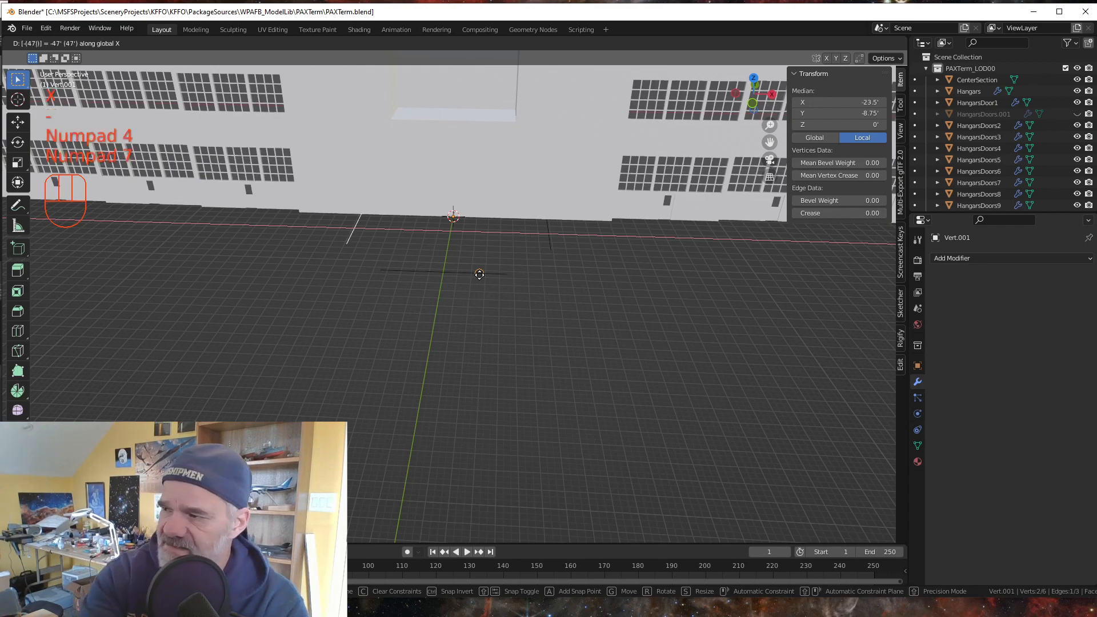
{"action": "key", "text": "KP_Enter"}
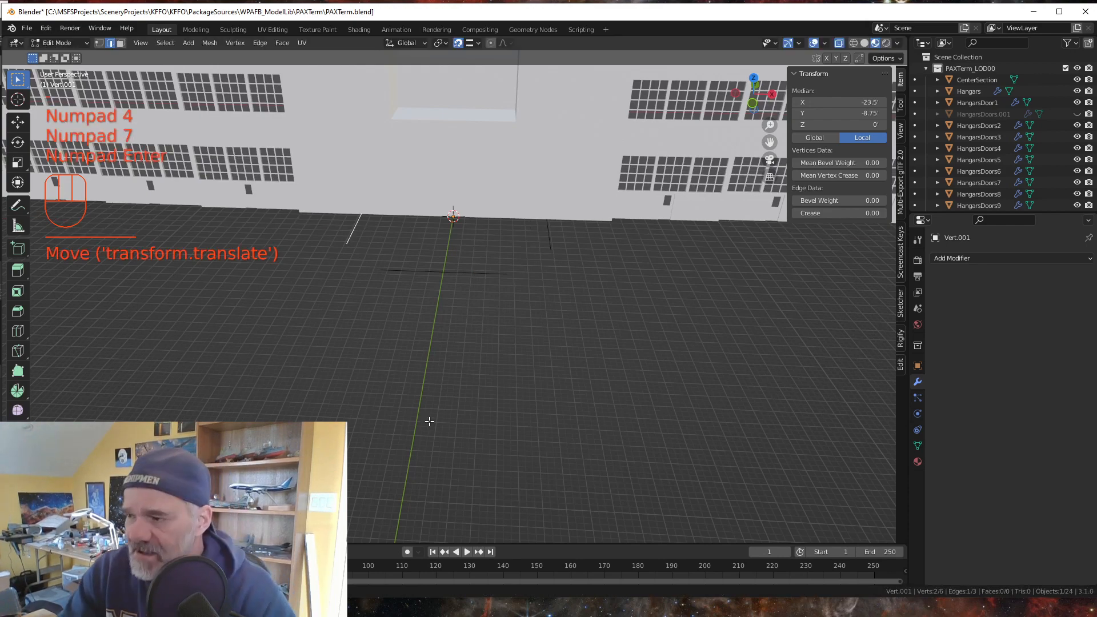
- Join each end of the front edge to the outer vertex of the nearest side edge with a new diagonal edge
{"action": "mouse_move", "coordinate": [431, 421]}
{"action": "middle_mouse_down"}
{"action": "mouse_move", "coordinate": [449, 418]}
{"action": "mouse_move", "coordinate": [444, 426]}
{"action": "middle_mouse_up"}
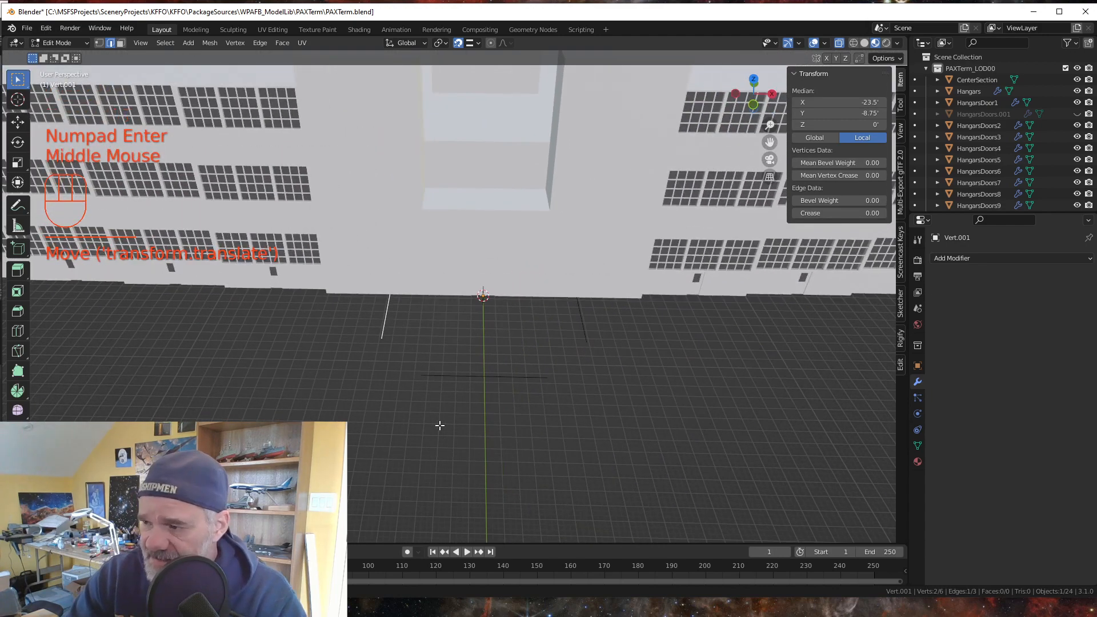
{"action": "left_click", "coordinate": [99, 43]}
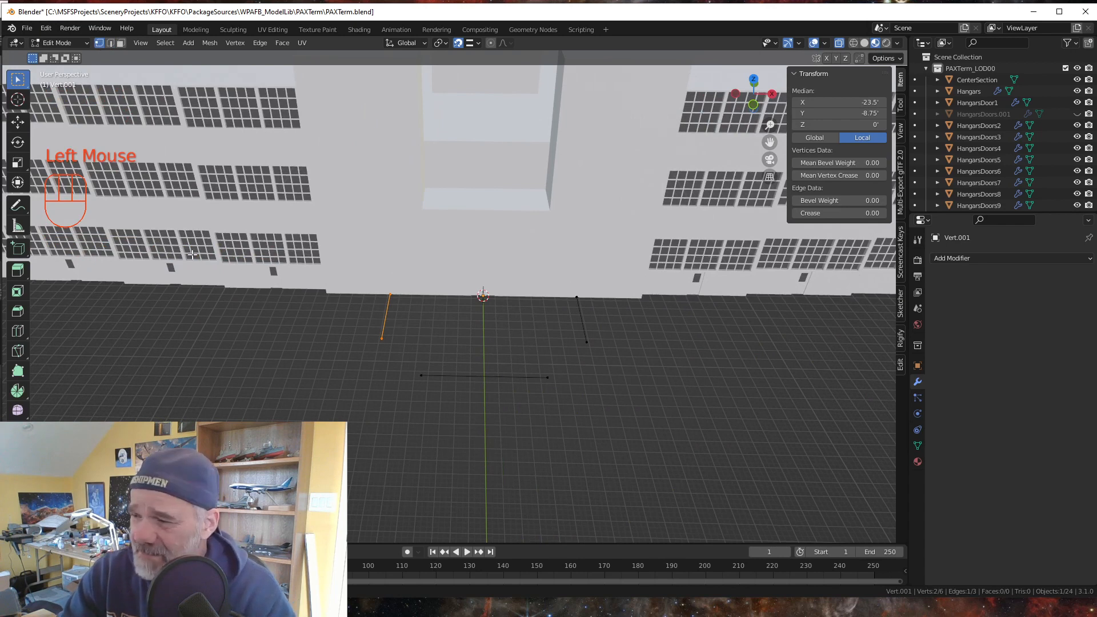
{"action": "left_click_drag", "start_coordinate": [379, 361], "coordinate": [429, 314]}
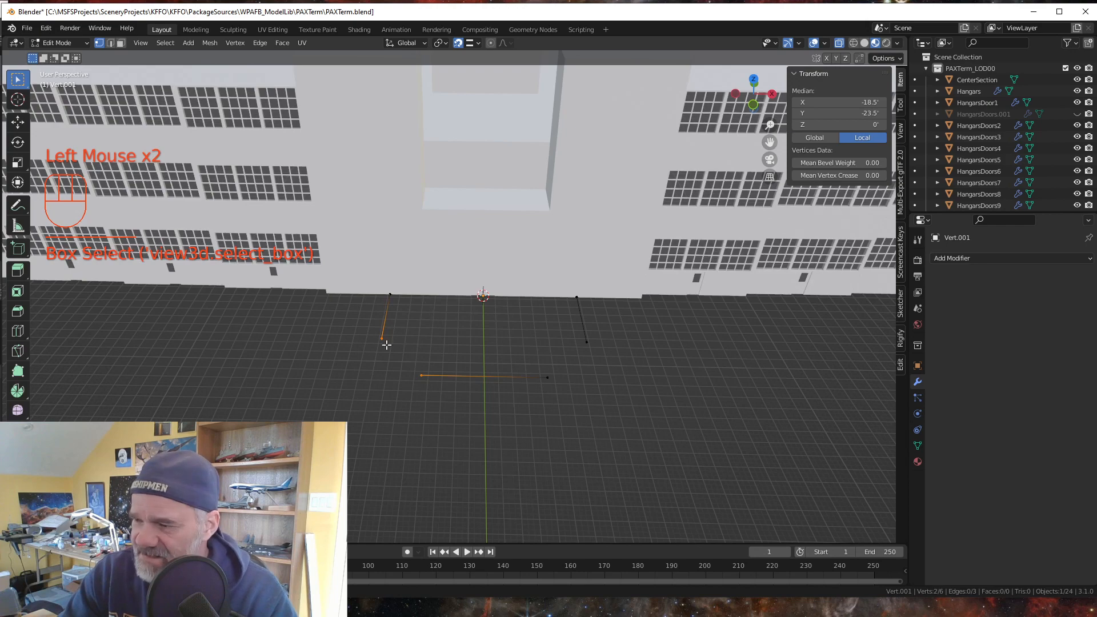
{"action": "key", "text": "f"}
{"action": "left_click_drag", "start_coordinate": [528, 388], "coordinate": [595, 326]}
{"action": "key", "text": "f"}
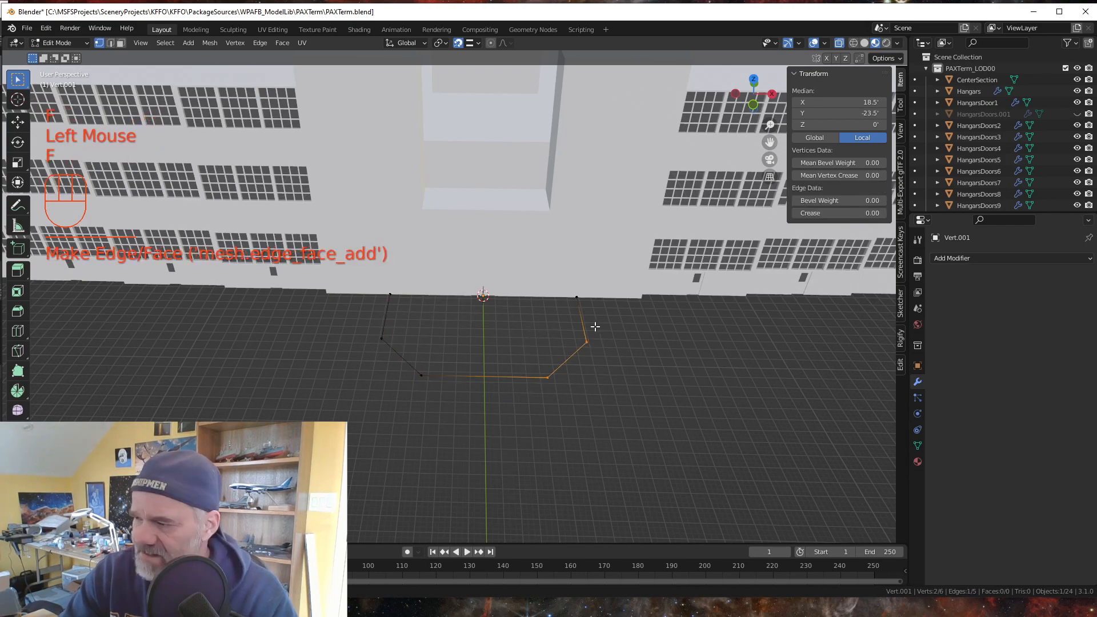
- Switch to Google Earth Pro, examine the control tower base from the ramp side, and return to Blender
{"action": "middle_click_drag", "start_coordinate": [594, 326], "coordinate": [470, 443]}
{"action": "key", "text": "alt+Tab"}
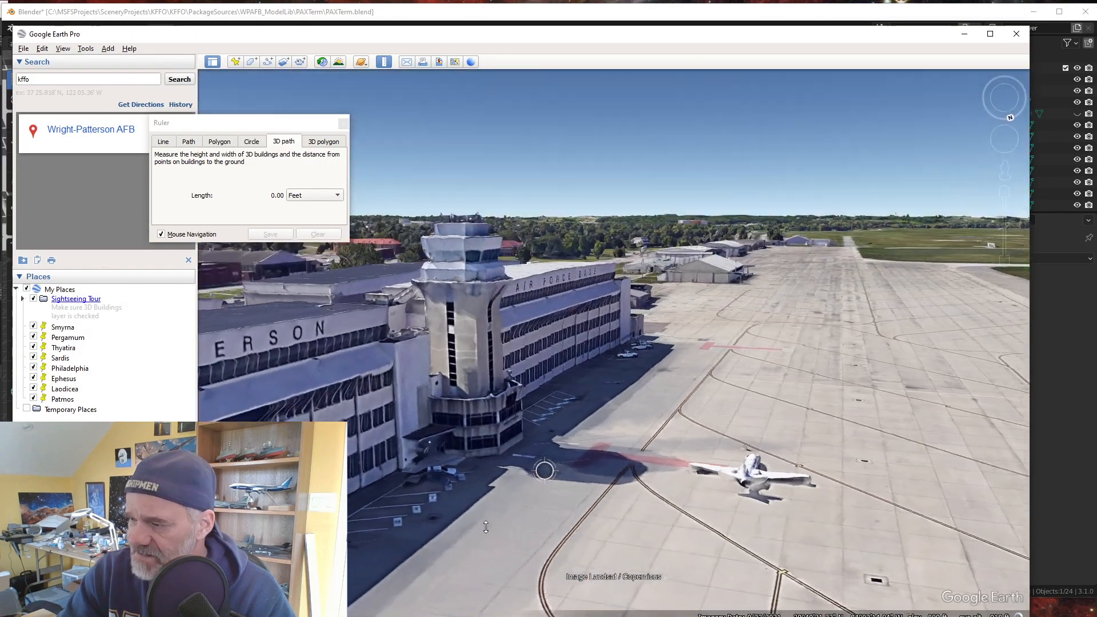
{"action": "mouse_move", "coordinate": [486, 527]}
{"action": "middle_mouse_down"}
{"action": "mouse_move", "coordinate": [440, 483]}
{"action": "mouse_move", "coordinate": [315, 464]}
{"action": "middle_mouse_up"}
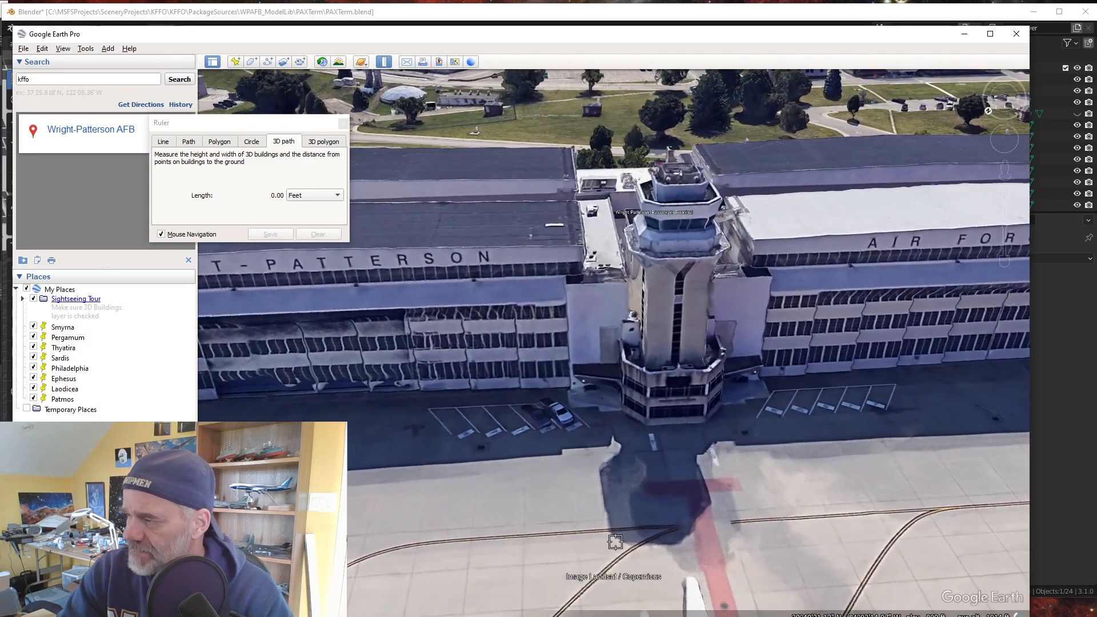
{"action": "middle_click_drag", "start_coordinate": [616, 543], "coordinate": [607, 542]}
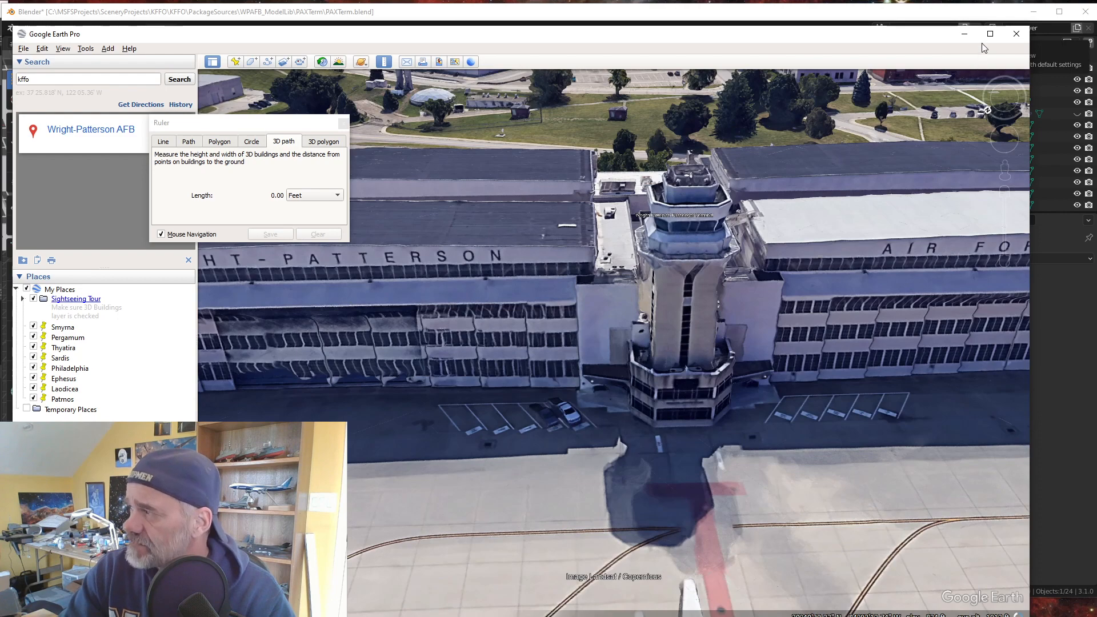
{"action": "left_click", "coordinate": [965, 34]}
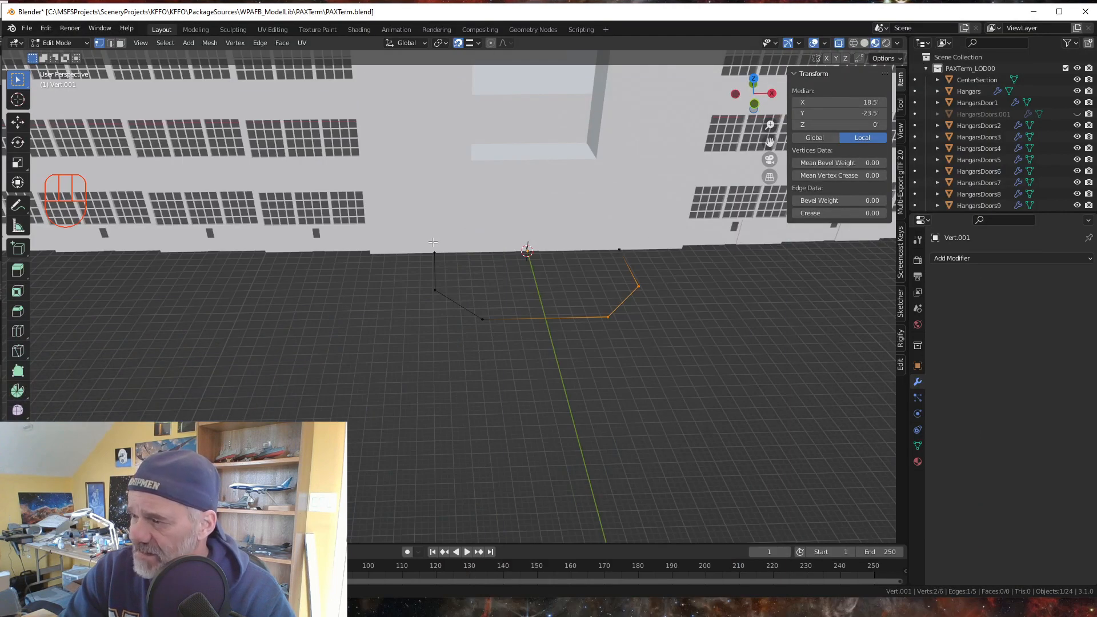
- Select the two open end vertices where the tower base footprint meets the building wall
{"action": "left_click_drag", "start_coordinate": [424, 217], "coordinate": [657, 260]}
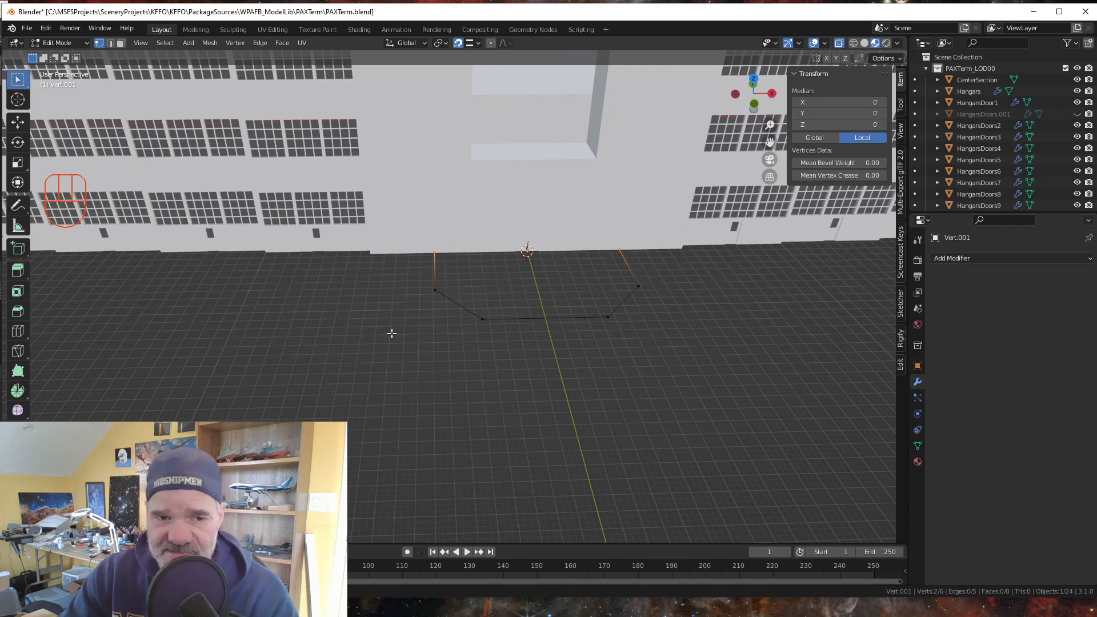
{"action": "middle_click_drag", "start_coordinate": [492, 389], "coordinate": [486, 360]}
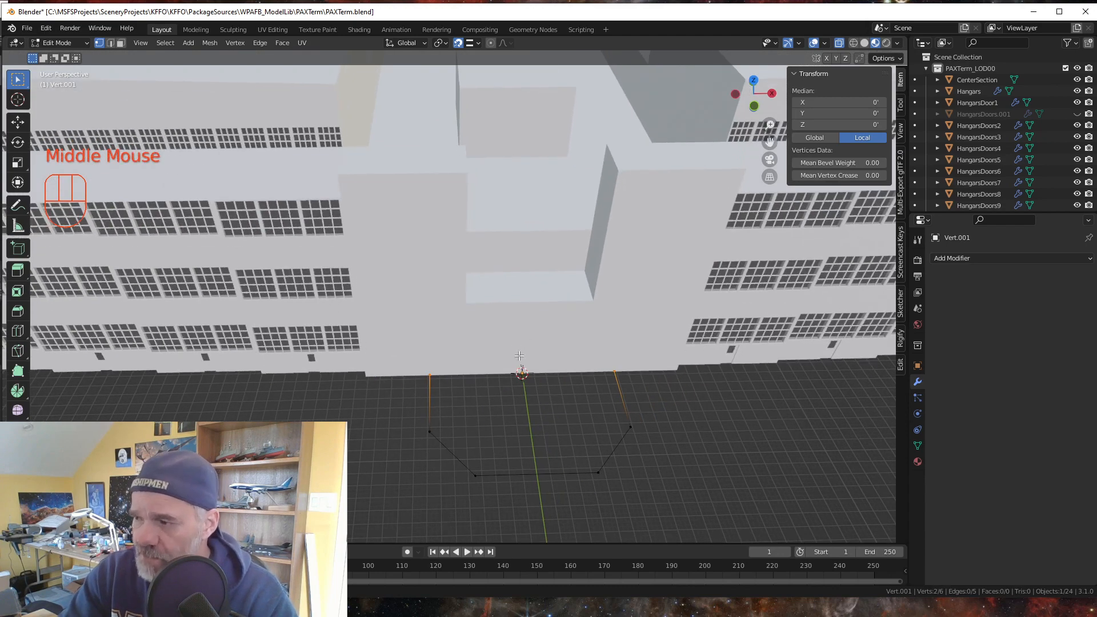
{"action": "middle_click_drag", "start_coordinate": [524, 426], "coordinate": [524, 426]}
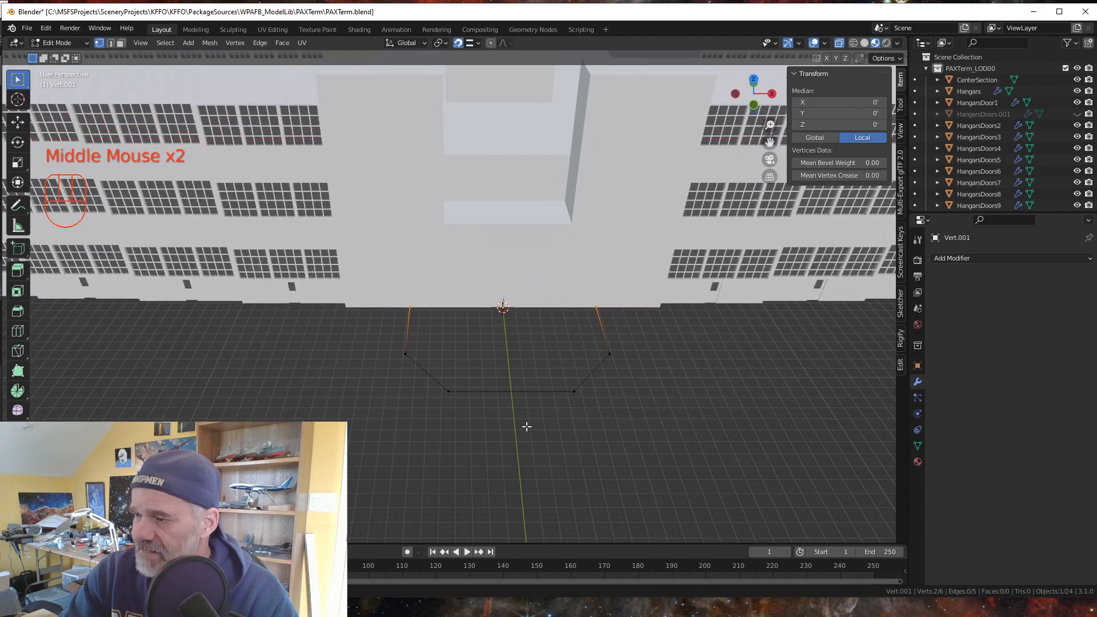
- In edge select mode, select the whole footprint outline and extrude it 28.5 feet up the global Z axis
{"action": "left_click", "coordinate": [110, 43]}
{"action": "key", "text": "a"}
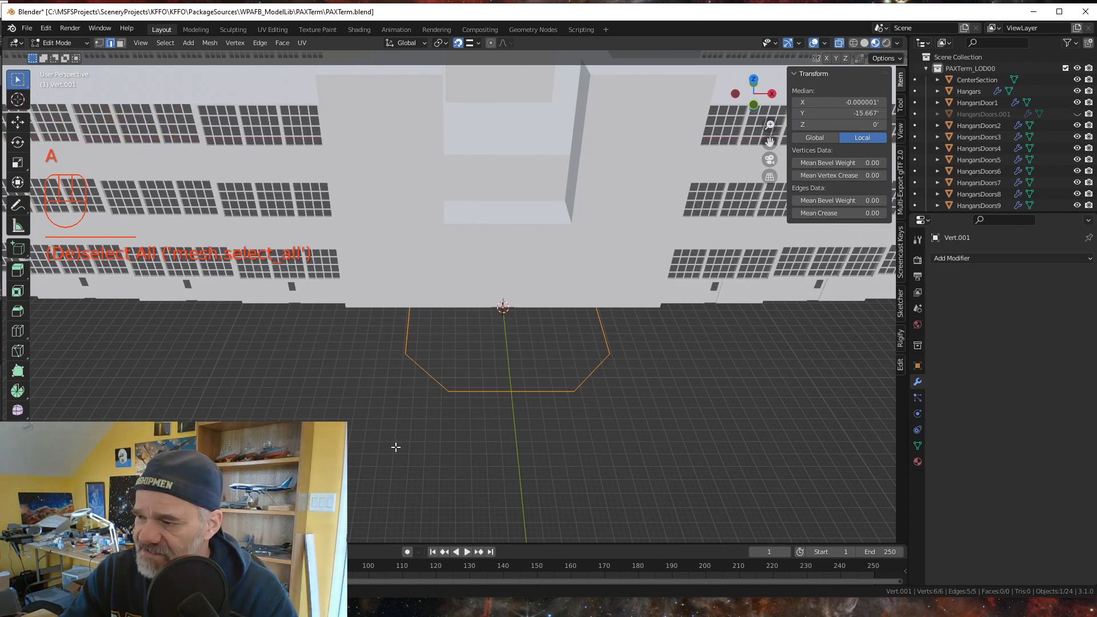
{"action": "type", "text": "ez"}
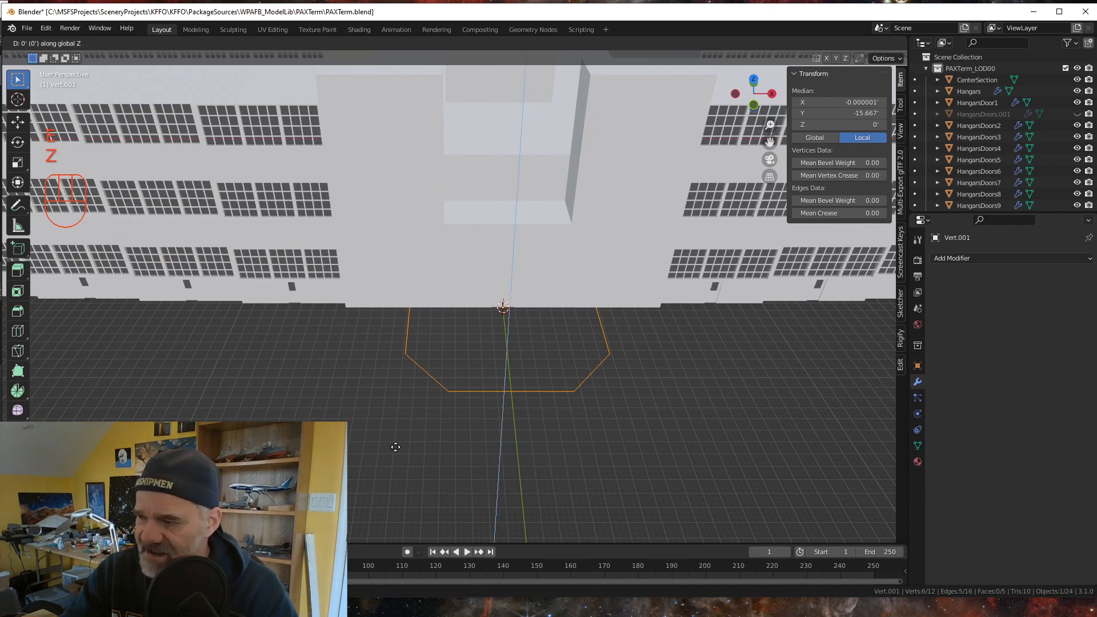
{"action": "type", "text": "28"}
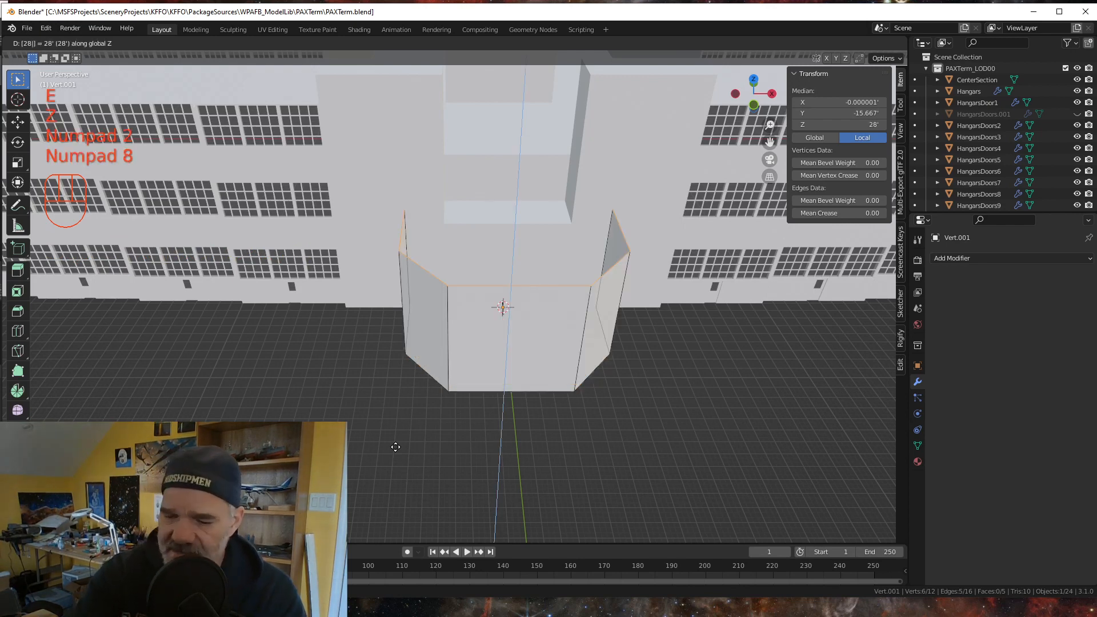
{"action": "type", "text": ".5"}
{"action": "key", "text": "KP_Enter"}
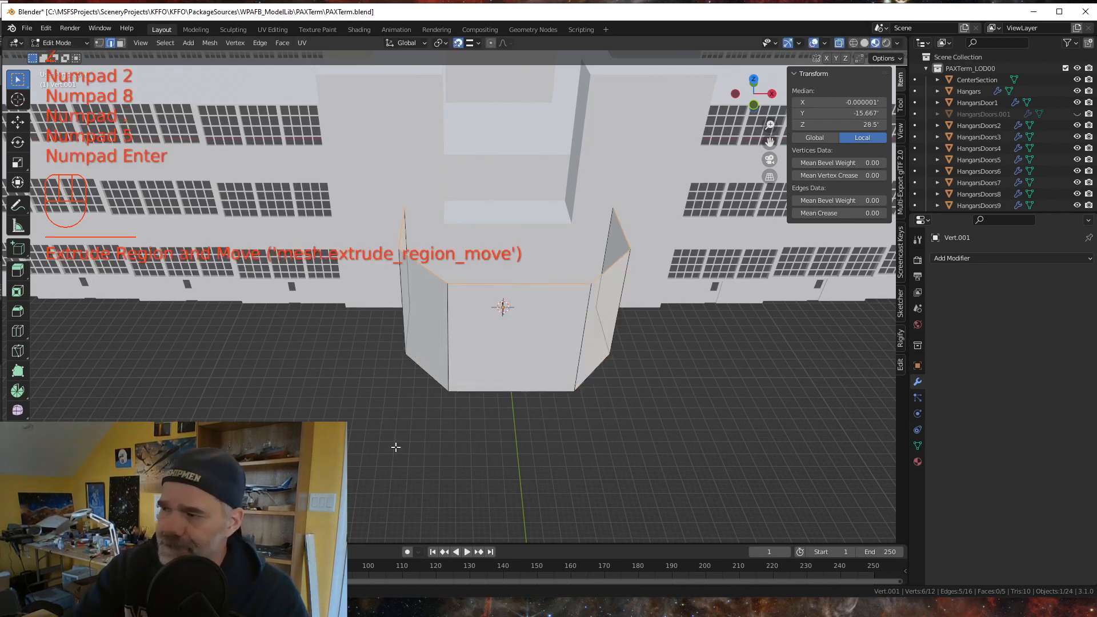
- Join the two upper end vertices of the extruded walls with a new edge along the building side
{"action": "mouse_move", "coordinate": [514, 320]}
{"action": "middle_mouse_down"}
{"action": "mouse_move", "coordinate": [572, 323]}
{"action": "mouse_move", "coordinate": [507, 327]}
{"action": "middle_mouse_up"}
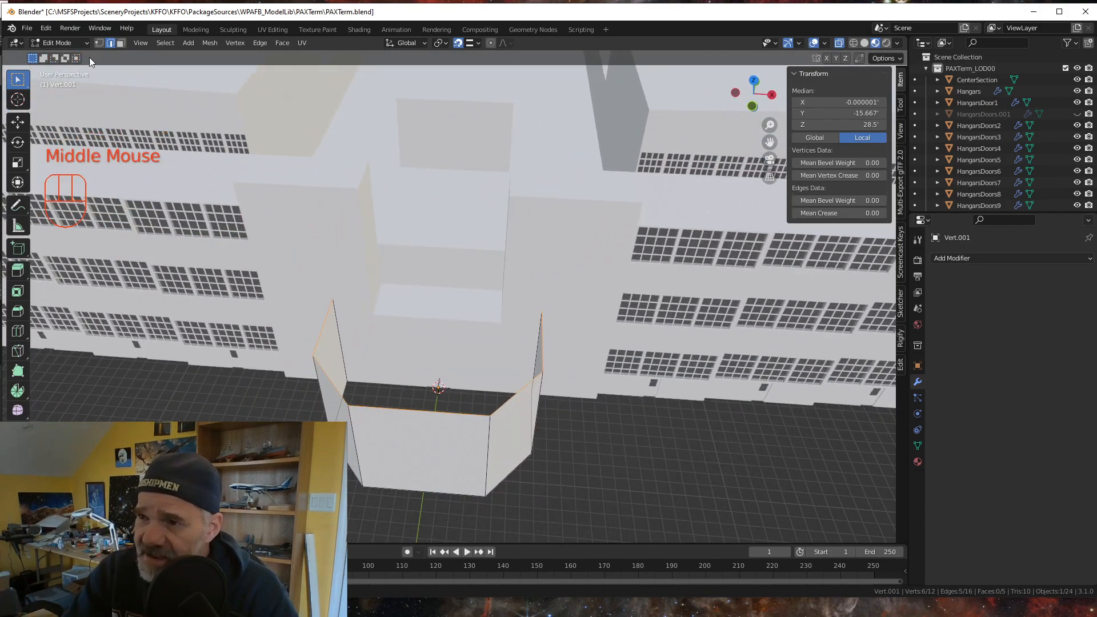
{"action": "left_click", "coordinate": [98, 42]}
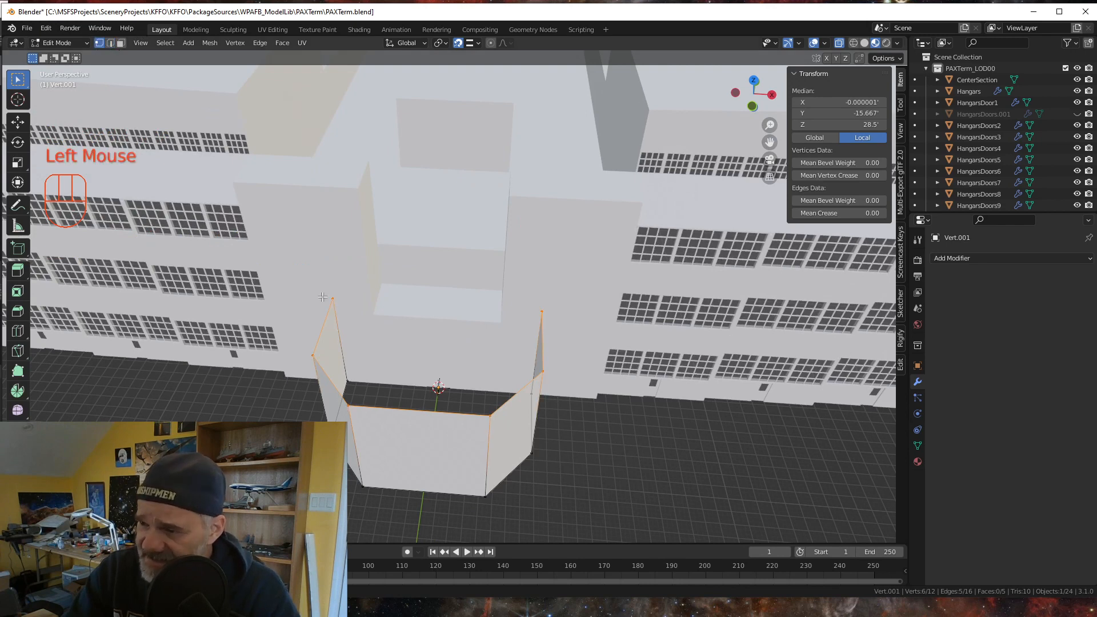
{"action": "left_click", "coordinate": [335, 297]}
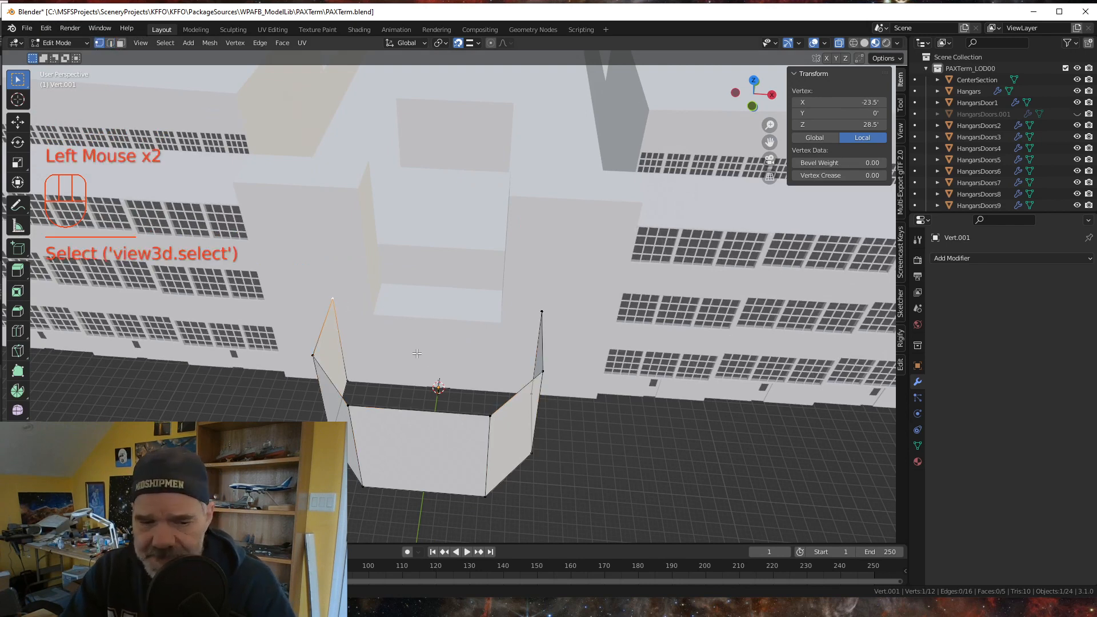
{"action": "left_click", "coordinate": [542, 320], "text": "shift"}
{"action": "key", "text": "f"}
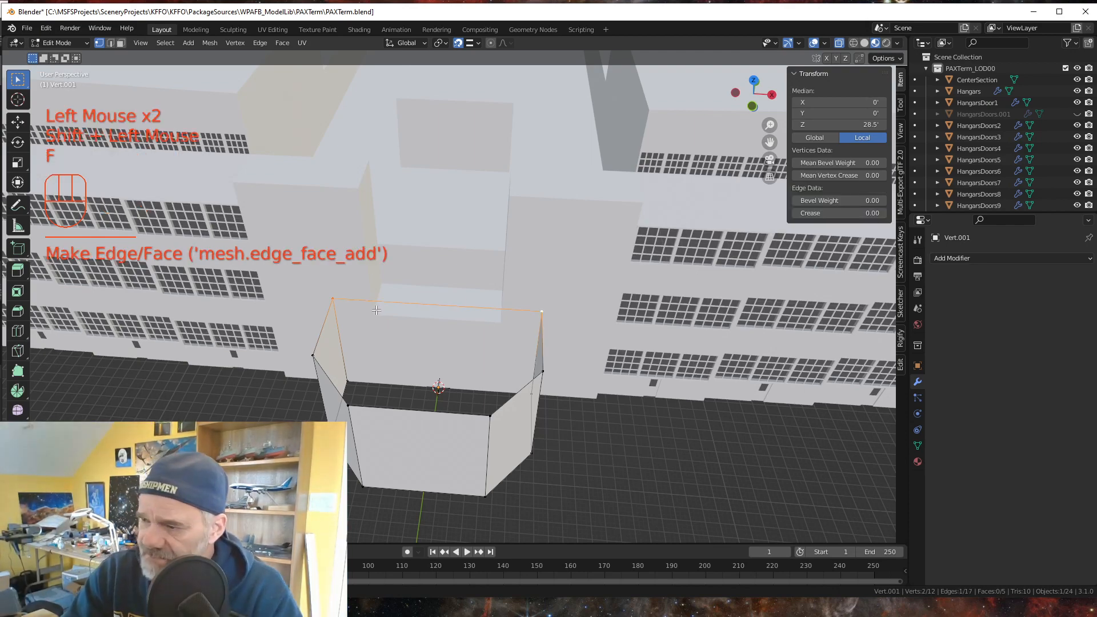
- Select the six upper rim edges of the tower base in edge select mode and fill them with a roof face
{"action": "middle_click_drag", "start_coordinate": [355, 382], "coordinate": [385, 392]}
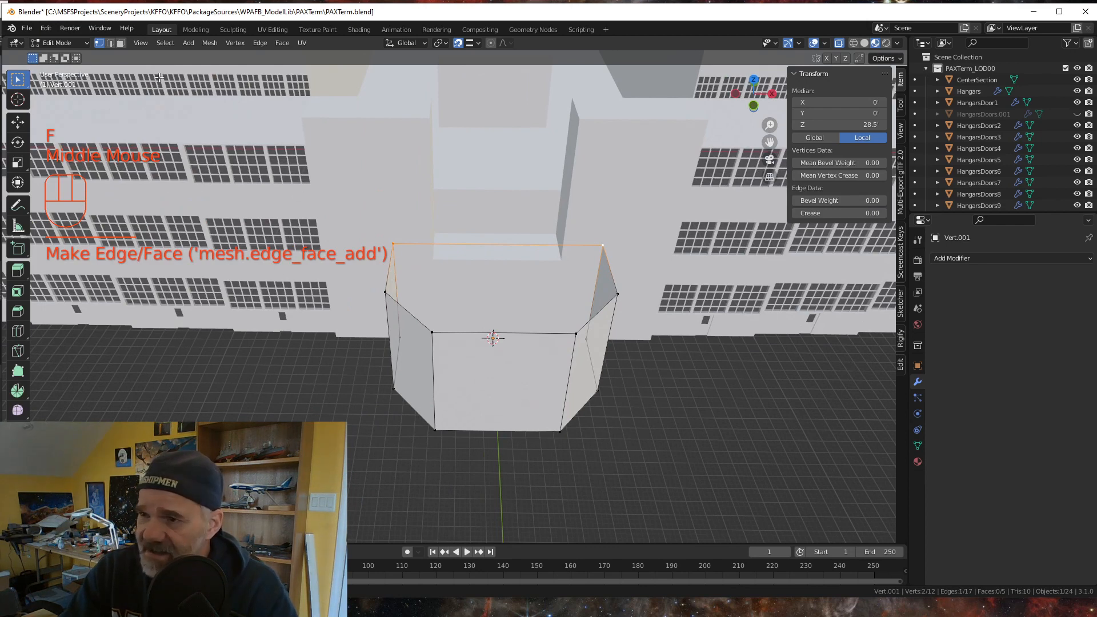
{"action": "left_click", "coordinate": [110, 43]}
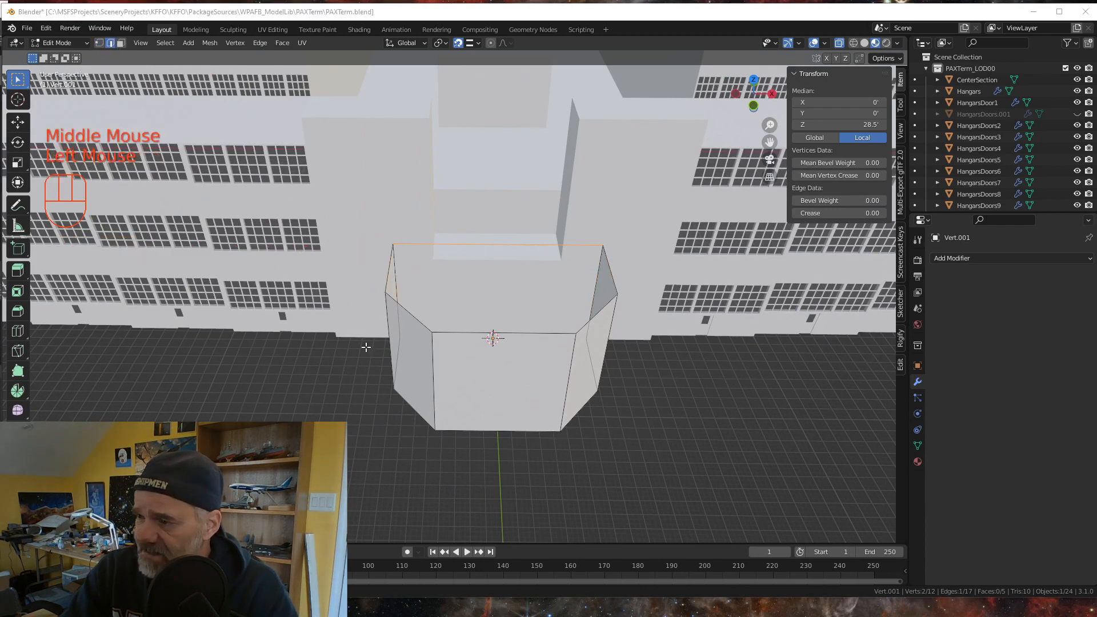
{"action": "left_click_drag", "start_coordinate": [368, 347], "coordinate": [543, 235]}
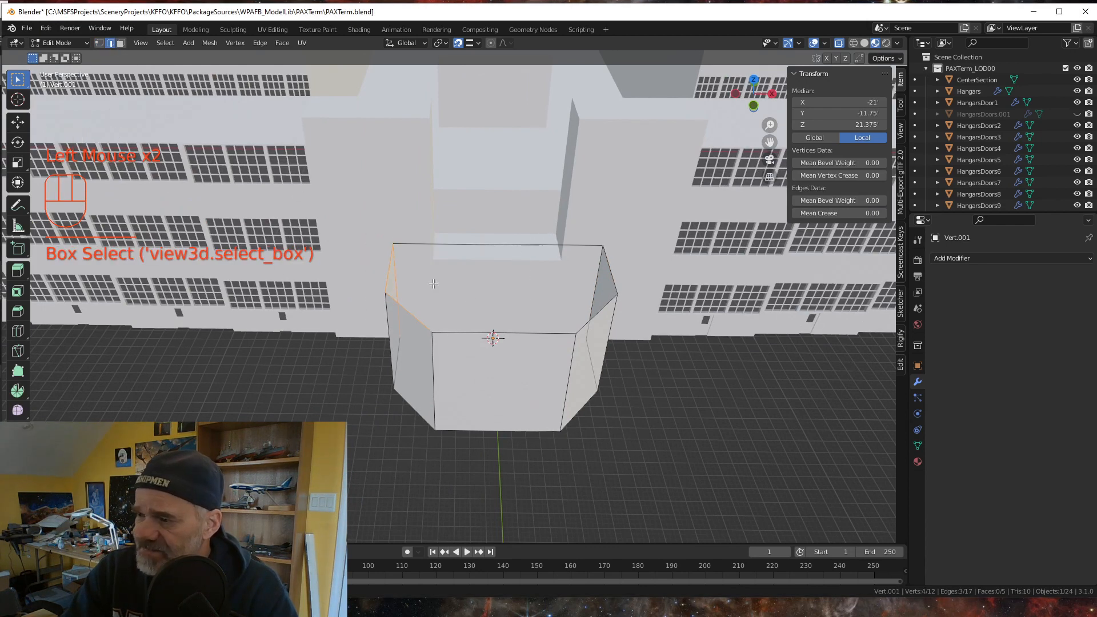
{"action": "left_click", "coordinate": [388, 273]}
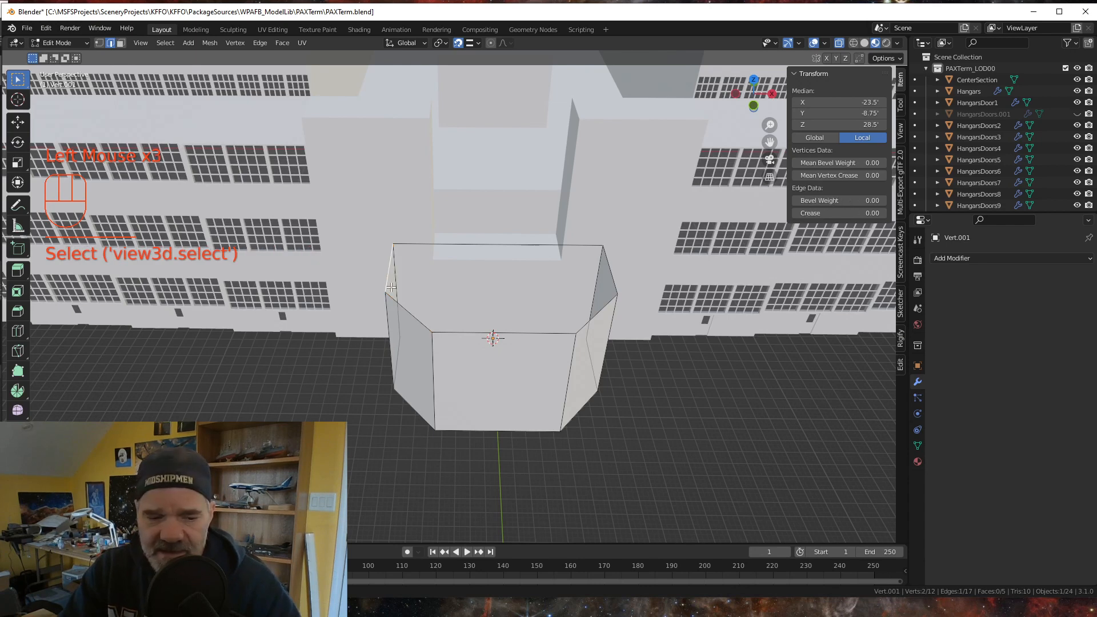
{"action": "left_click", "coordinate": [421, 323], "text": "shift"}
{"action": "left_click", "coordinate": [465, 333], "text": "shift"}
{"action": "left_click", "coordinate": [526, 249], "text": "shift"}
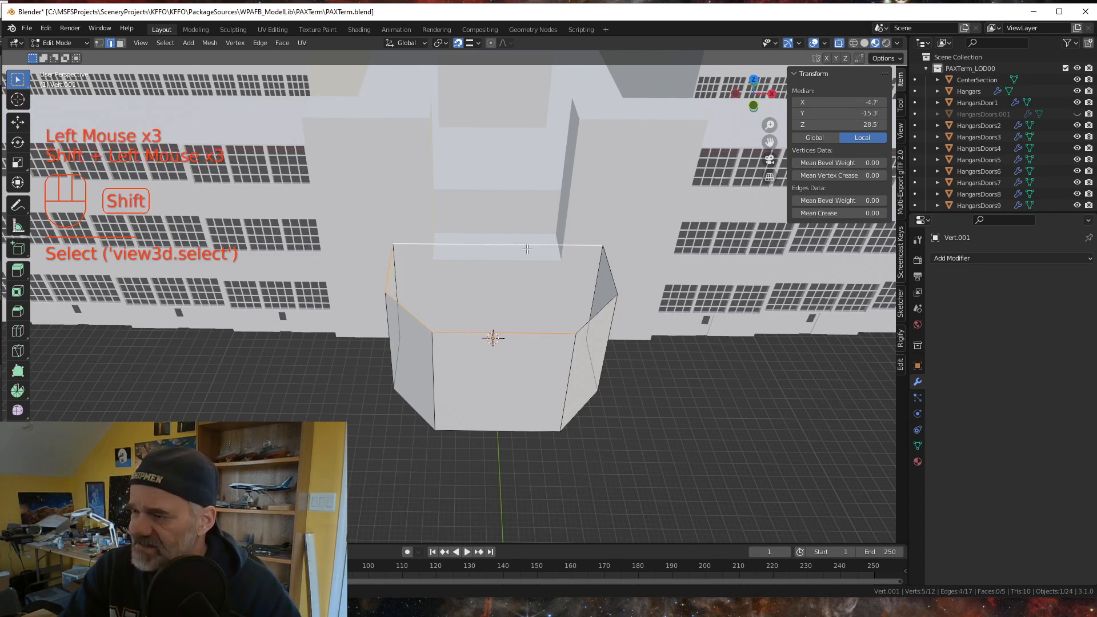
{"action": "left_click", "coordinate": [605, 262], "text": "shift"}
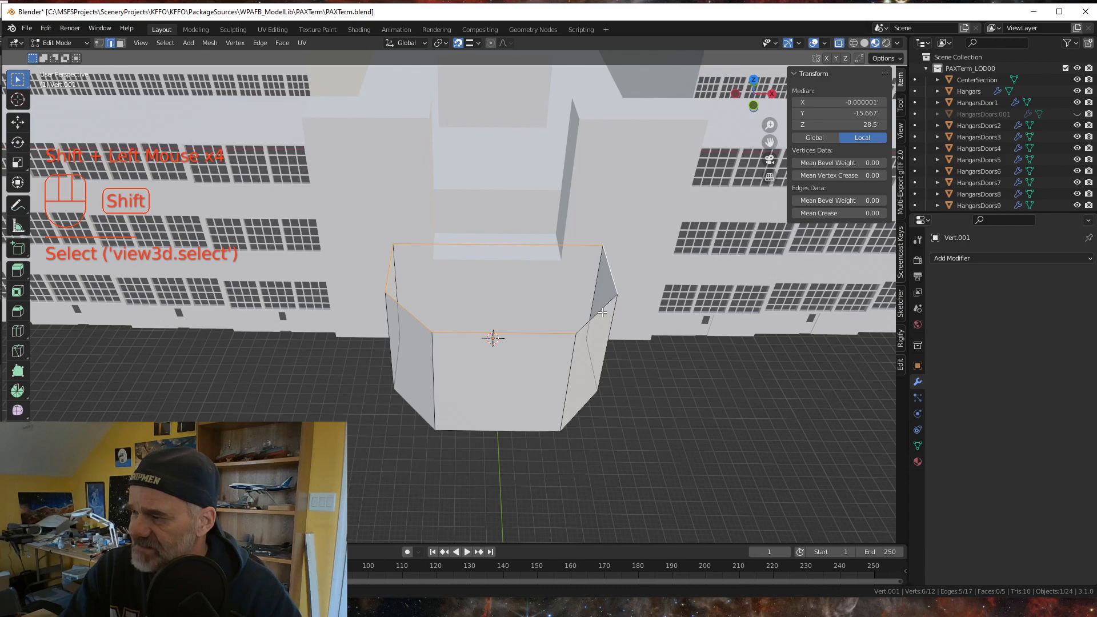
{"action": "left_click", "coordinate": [601, 311], "text": "shift"}
{"action": "key", "text": "f"}
{"action": "middle_click_drag", "start_coordinate": [458, 281], "coordinate": [410, 383]}
{"action": "scroll", "coordinate": [410, 383], "scroll_direction": "down", "scroll_amount": 2}
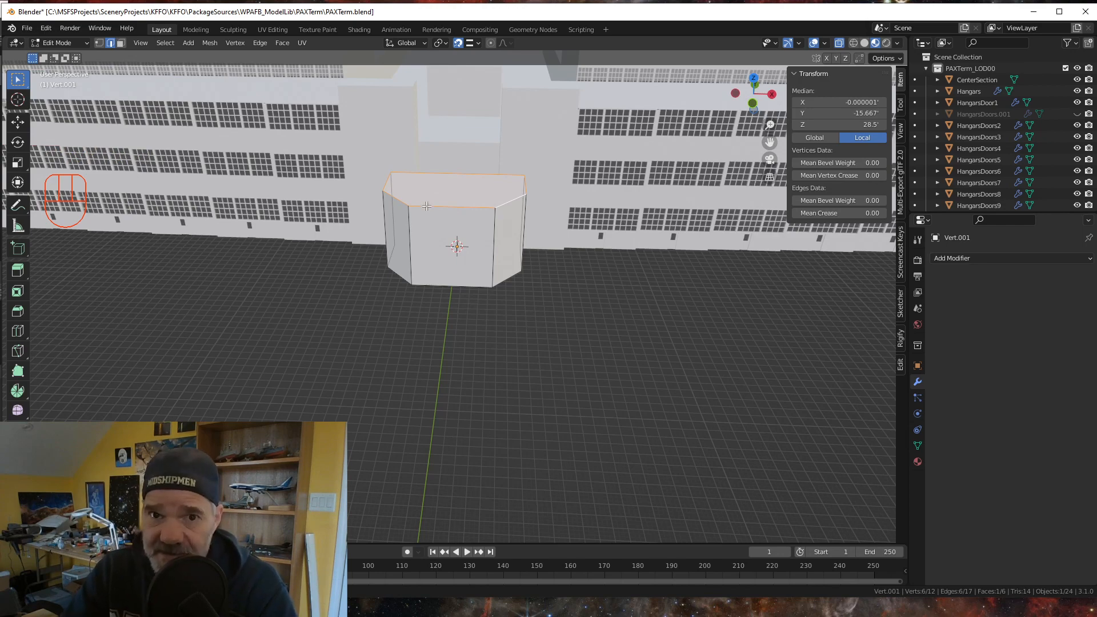
{"action": "scroll", "coordinate": [423, 249], "scroll_direction": "down", "scroll_amount": 3}
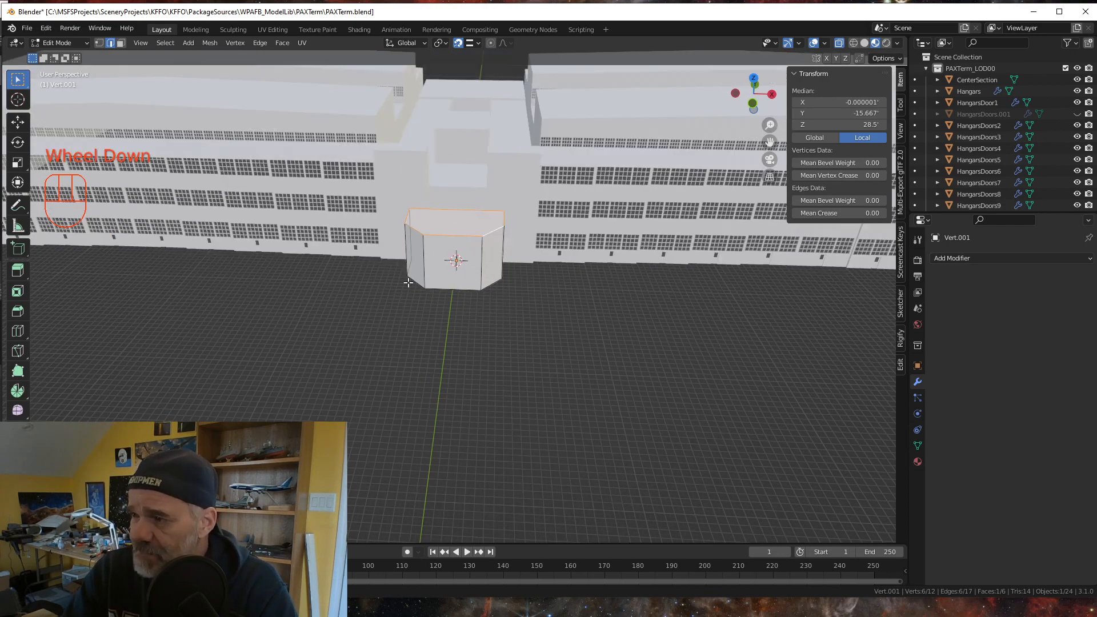
{"action": "mouse_move", "coordinate": [412, 283]}
{"action": "middle_mouse_down"}
{"action": "mouse_move", "coordinate": [431, 299]}
{"action": "mouse_move", "coordinate": [412, 302]}
{"action": "middle_mouse_up"}
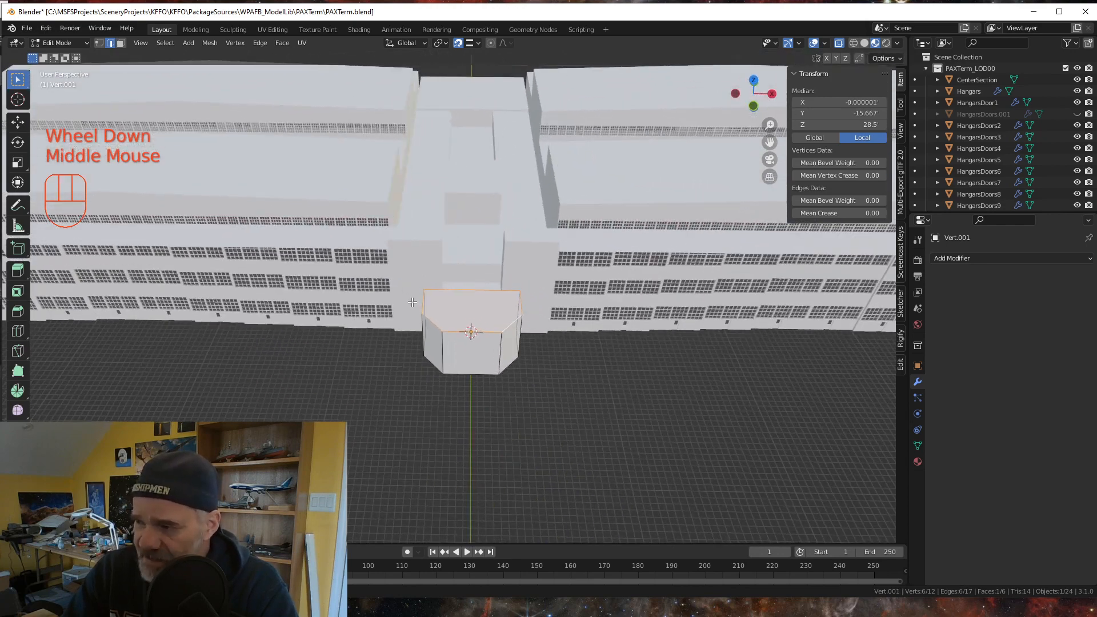